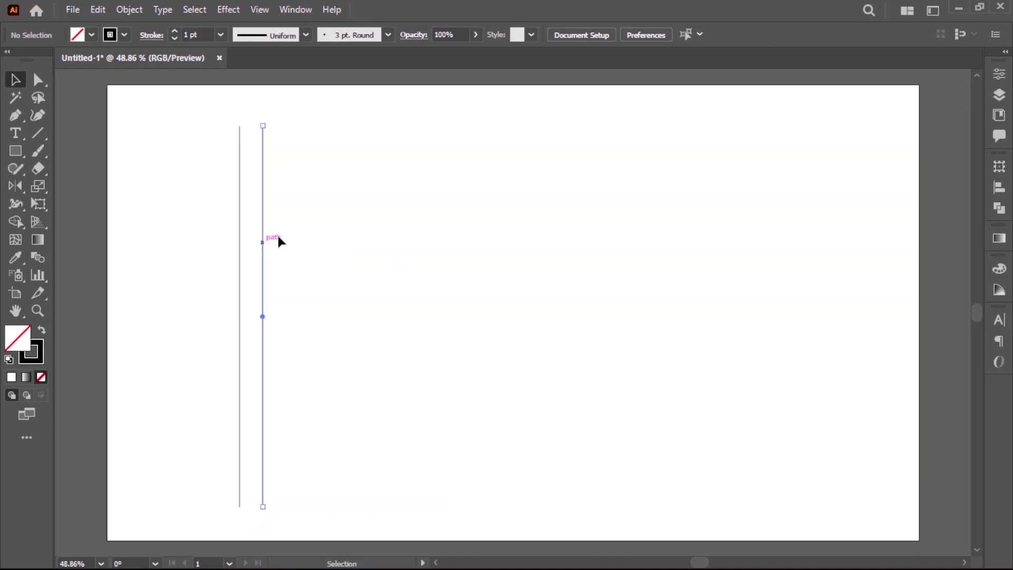
Repeat the last duplicate transform on the second vertical line nine times, making eleven evenly spaced lines.
{"action": "left_click", "coordinate": [276, 196]}
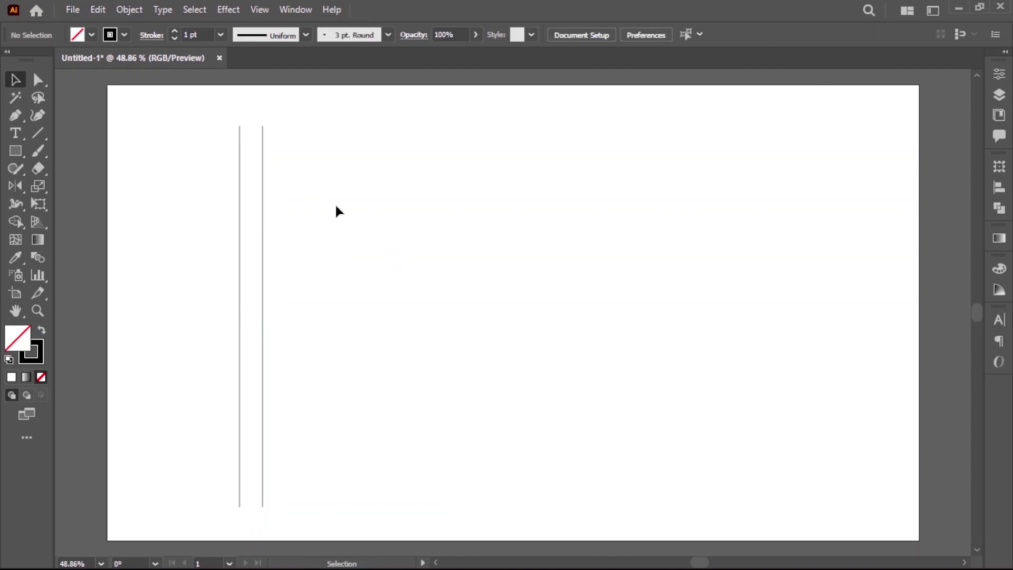
{"action": "left_click", "coordinate": [263, 192]}
{"action": "key", "text": "ctrl+d"}
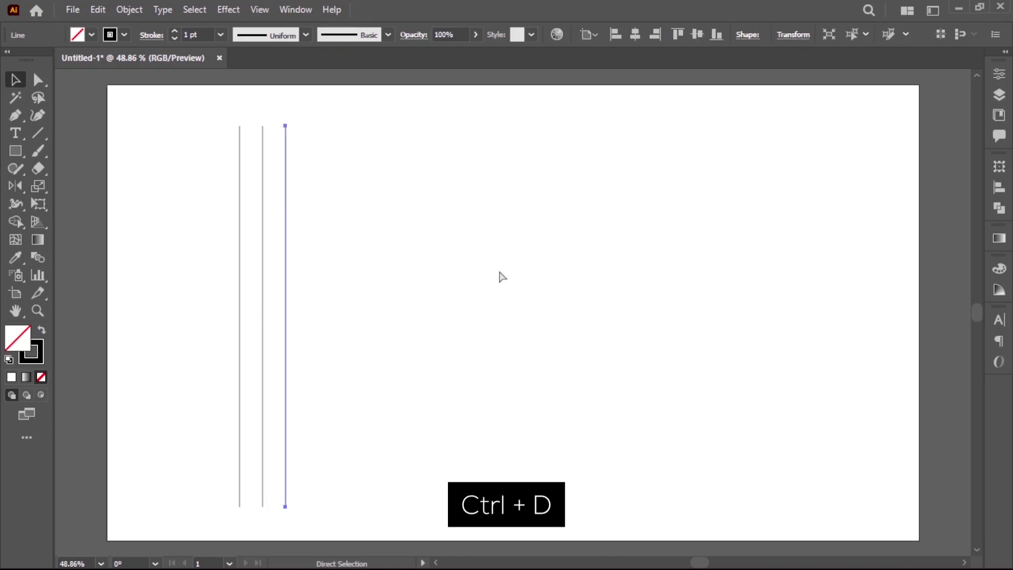
{"action": "key", "text": "ctrl+d"}
{"action": "key", "text": "ctrl+d"}
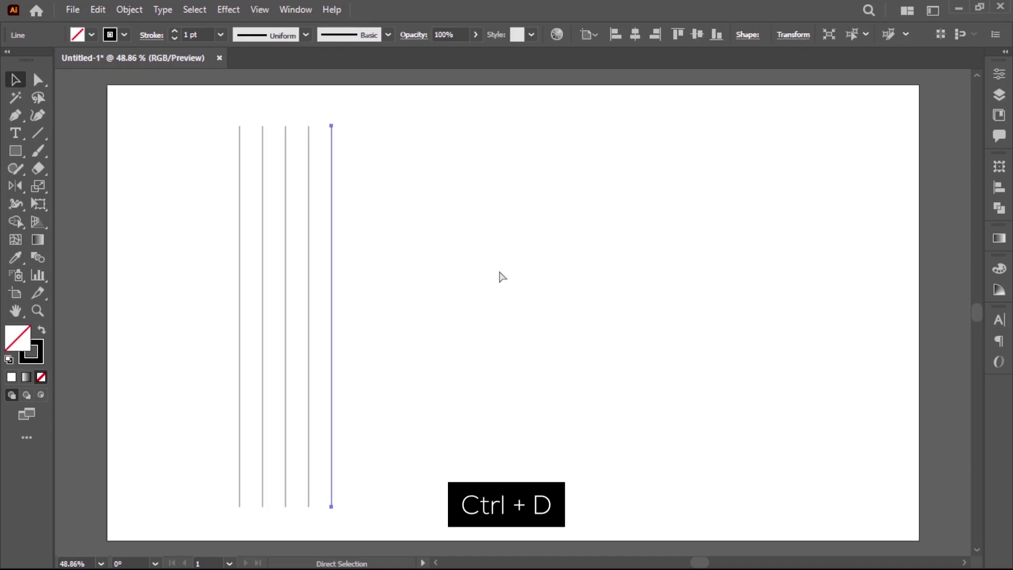
{"action": "key", "text": "ctrl+d"}
{"action": "key", "text": "ctrl+d"}
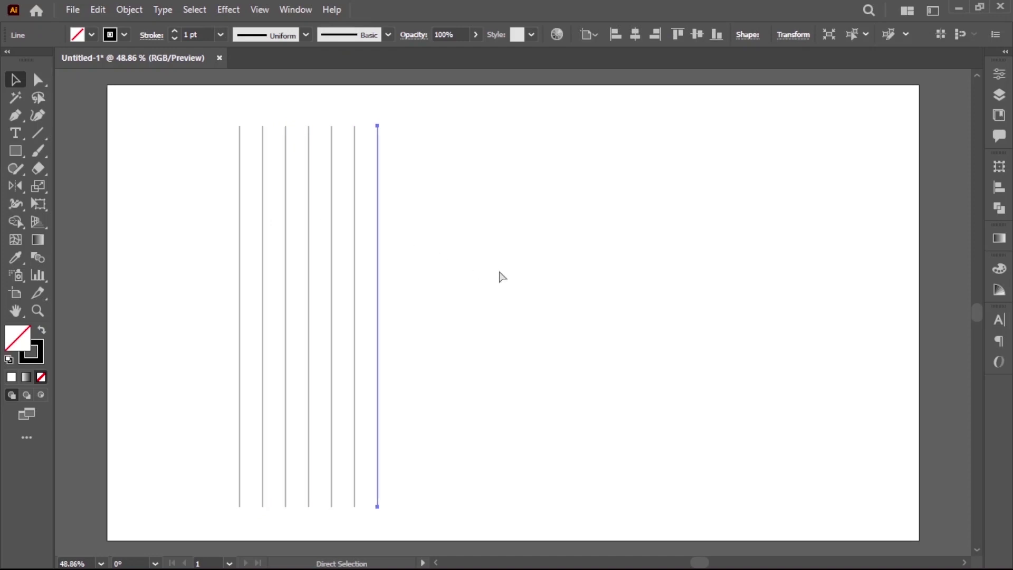
{"action": "key", "text": "ctrl+d"}
{"action": "key", "text": "ctrl+d"}
{"action": "key", "text": "ctrl+d"}
{"action": "key", "text": "ctrl+d"}
Select all the vertical lines and group them.
{"action": "left_click", "coordinate": [520, 206]}
{"action": "left_click_drag", "start_coordinate": [195, 149], "coordinate": [516, 176]}
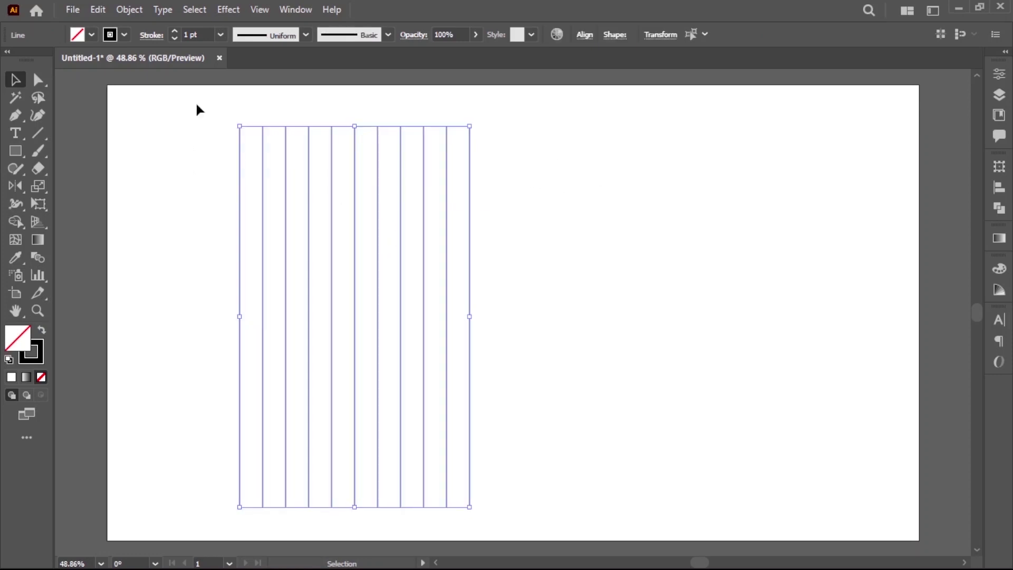
{"action": "left_click", "coordinate": [130, 10]}
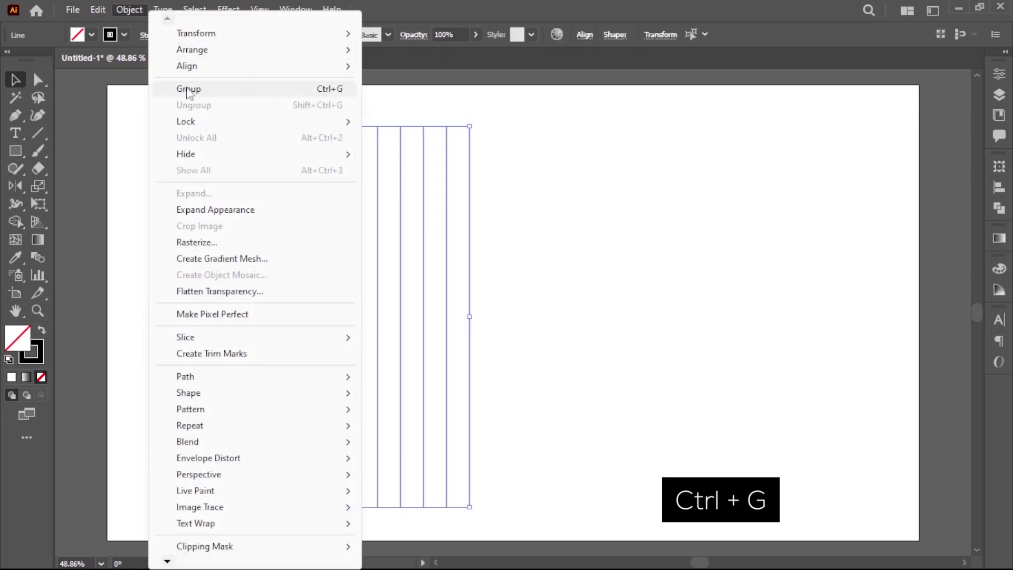
{"action": "left_click", "coordinate": [189, 90]}
{"action": "left_click", "coordinate": [574, 222]}
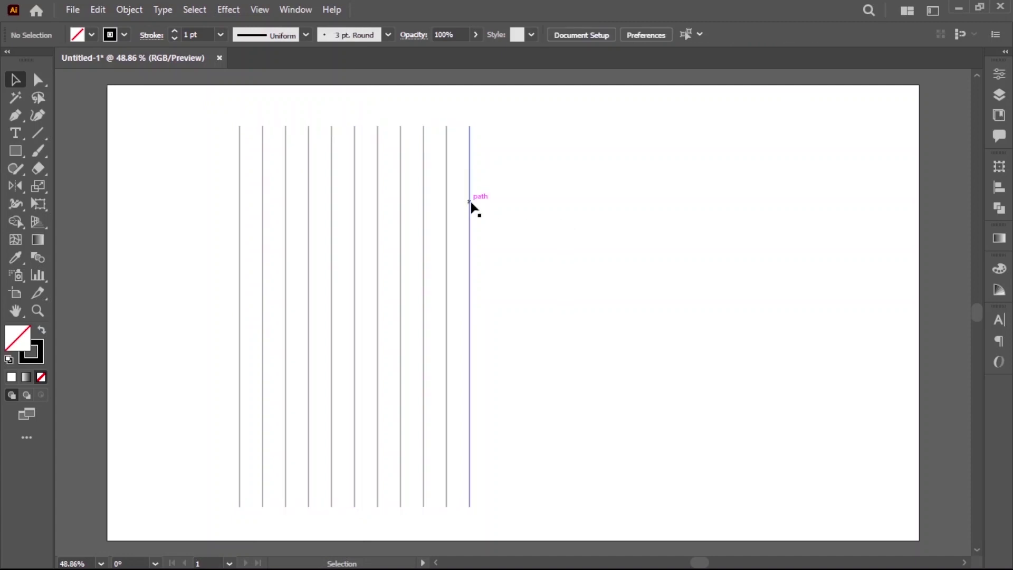
Align the group of vertical lines to the horizontal and vertical center of the artboard.
{"action": "left_click", "coordinate": [470, 205]}
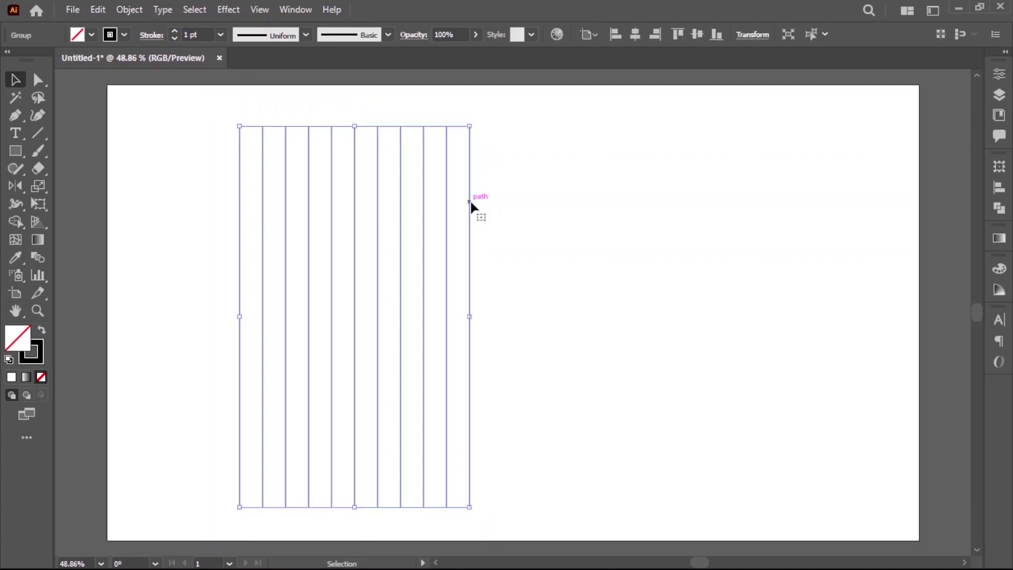
{"action": "left_click", "coordinate": [635, 38]}
{"action": "left_click", "coordinate": [694, 36]}
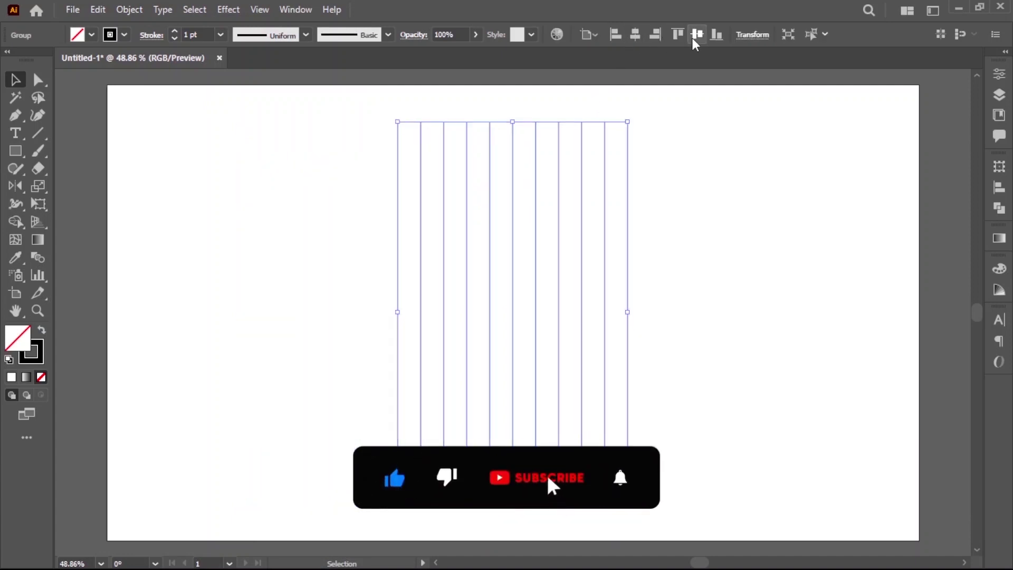
{"action": "left_click", "coordinate": [679, 144]}
Copy the centered line group and paste the duplicate in front of the original.
{"action": "left_click", "coordinate": [628, 147]}
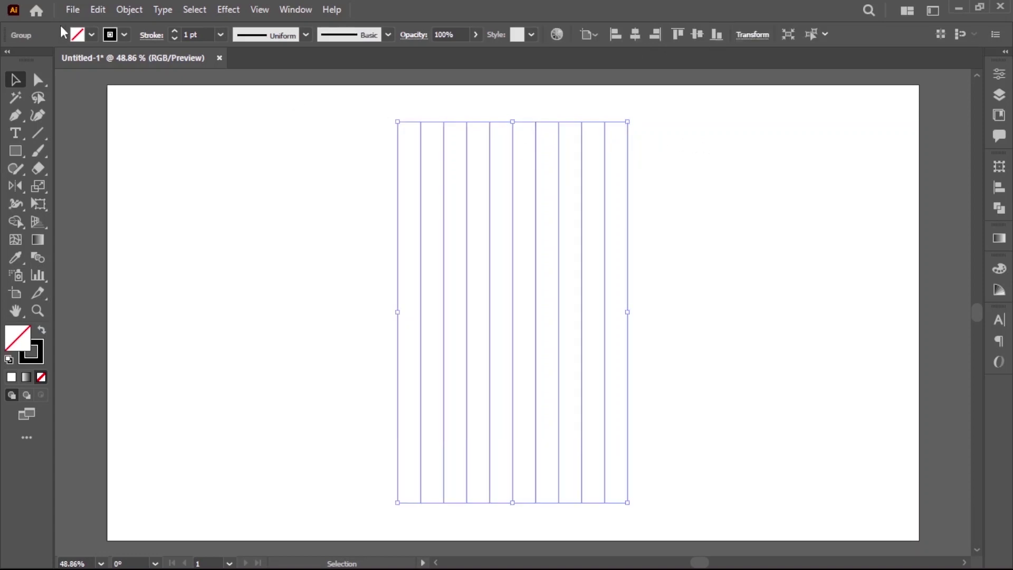
{"action": "left_click", "coordinate": [98, 11]}
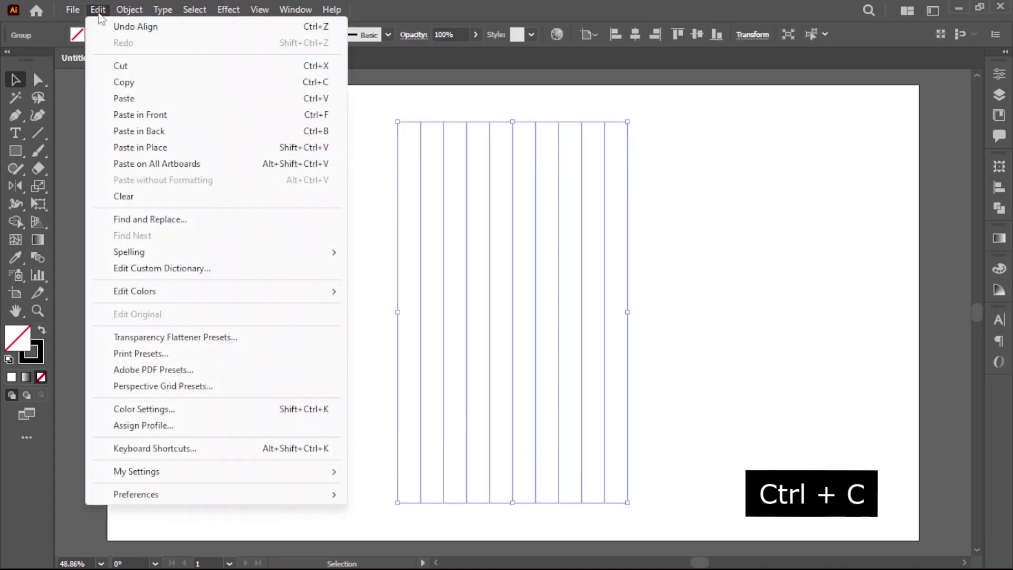
{"action": "left_click", "coordinate": [148, 83]}
{"action": "left_click", "coordinate": [264, 196]}
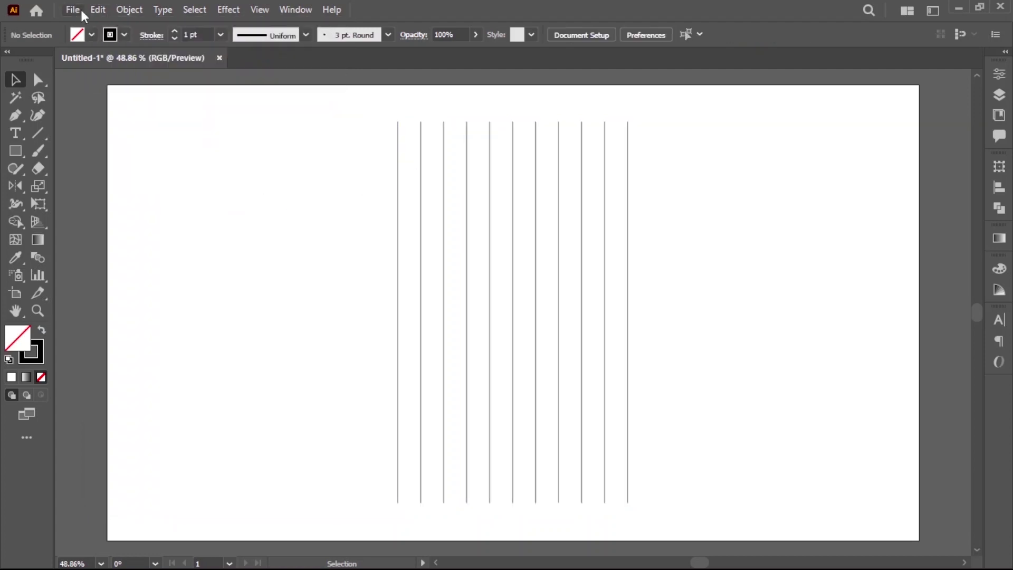
{"action": "left_click", "coordinate": [98, 10]}
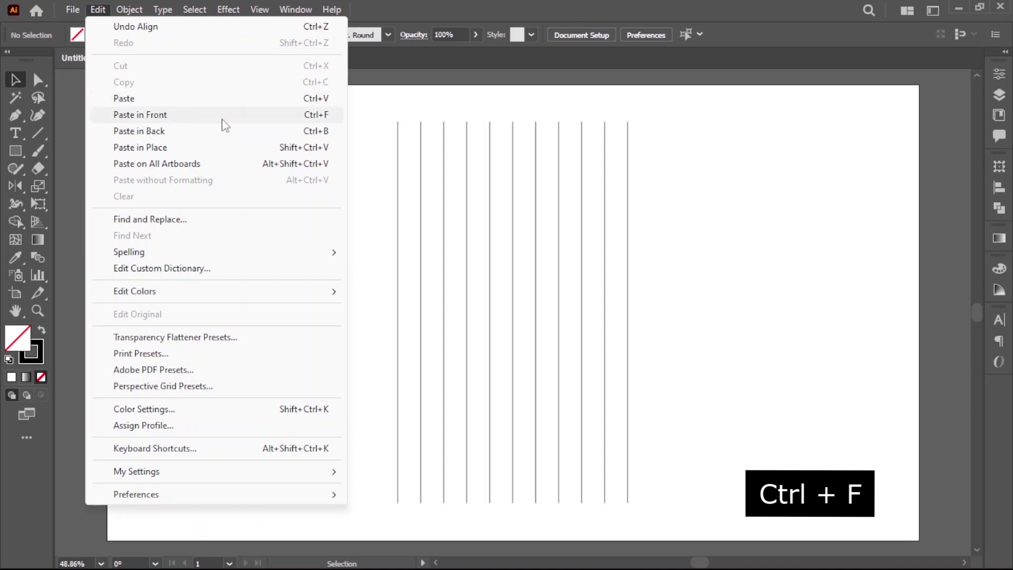
{"action": "left_click", "coordinate": [222, 120]}
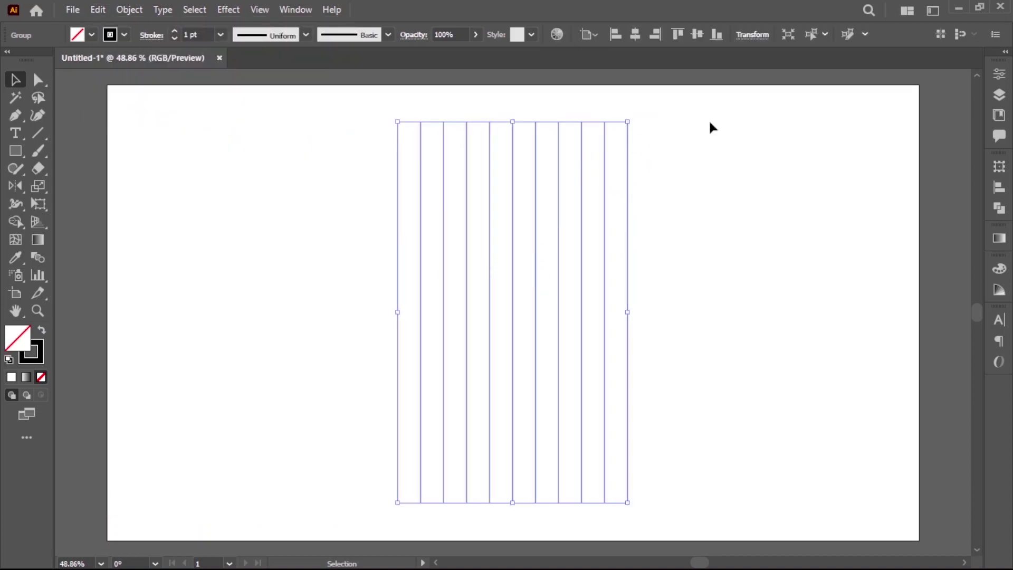
Set the pasted line group's rotation angle to 300°.
{"action": "left_click", "coordinate": [752, 37]}
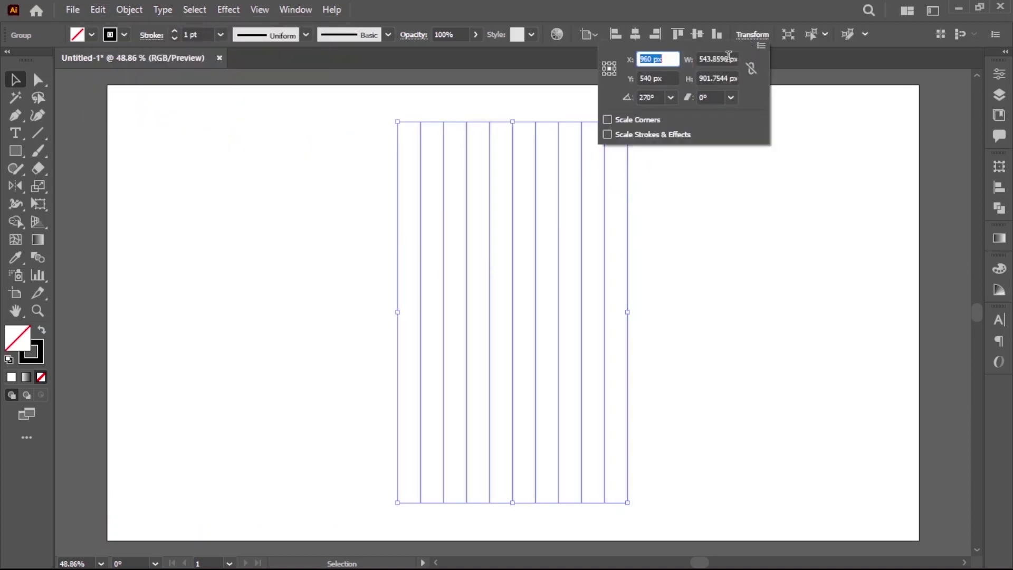
{"action": "left_click", "coordinate": [662, 98]}
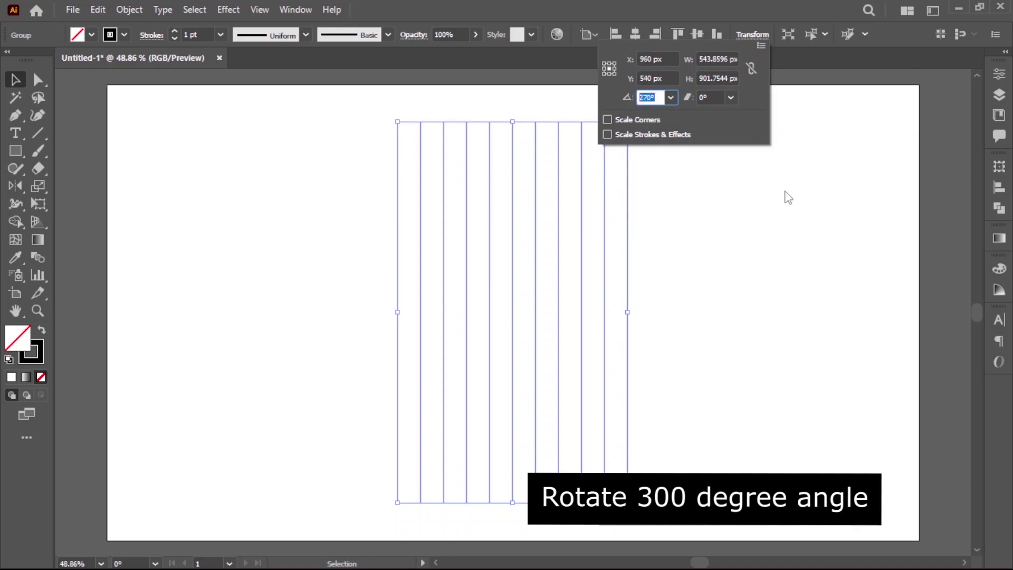
{"action": "type", "text": "300"}
{"action": "key", "text": "alt+Return"}
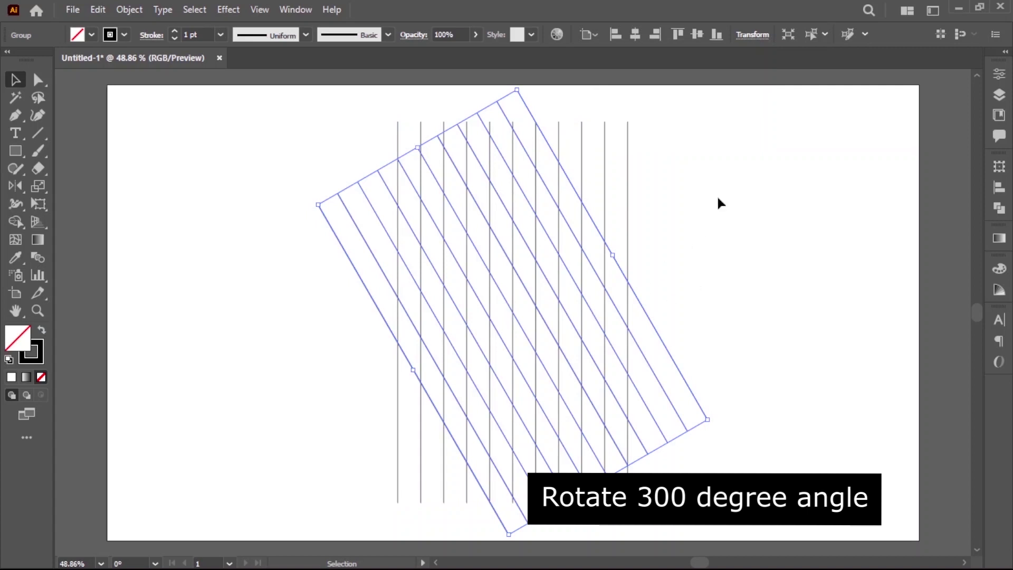
{"action": "left_click", "coordinate": [684, 340]}
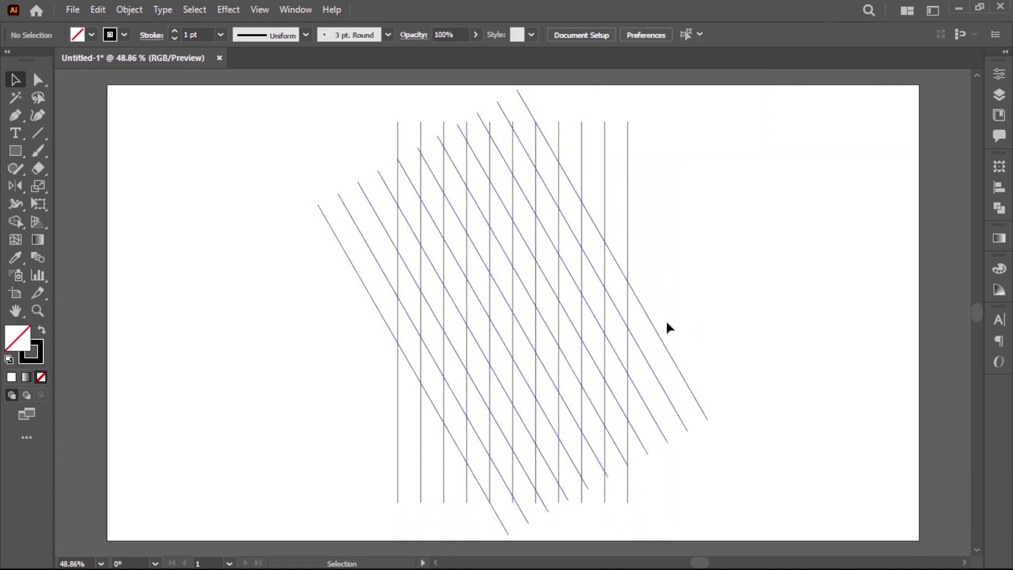
Create a reflected copy of the slanted line group across the vertical axis, checking it with the preview.
{"action": "left_click", "coordinate": [649, 317]}
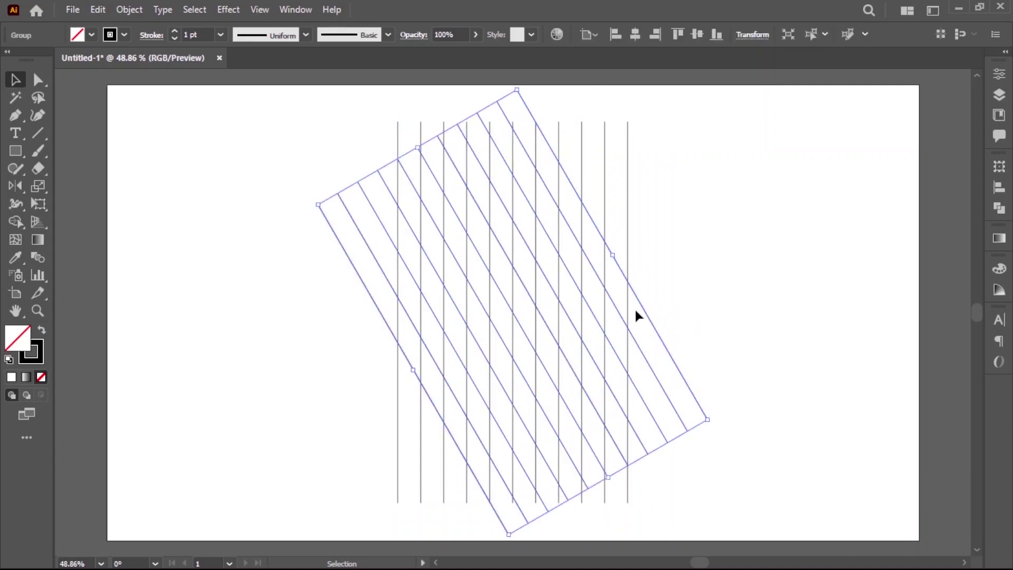
{"action": "double_click", "coordinate": [14, 186]}
{"action": "left_click_drag", "start_coordinate": [621, 160], "coordinate": [778, 161]}
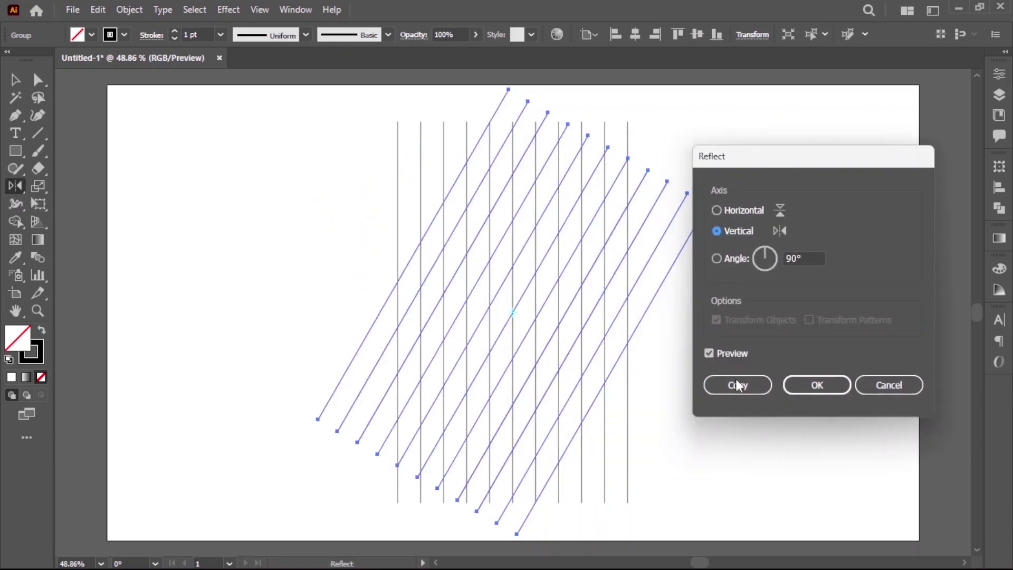
{"action": "left_click", "coordinate": [736, 354]}
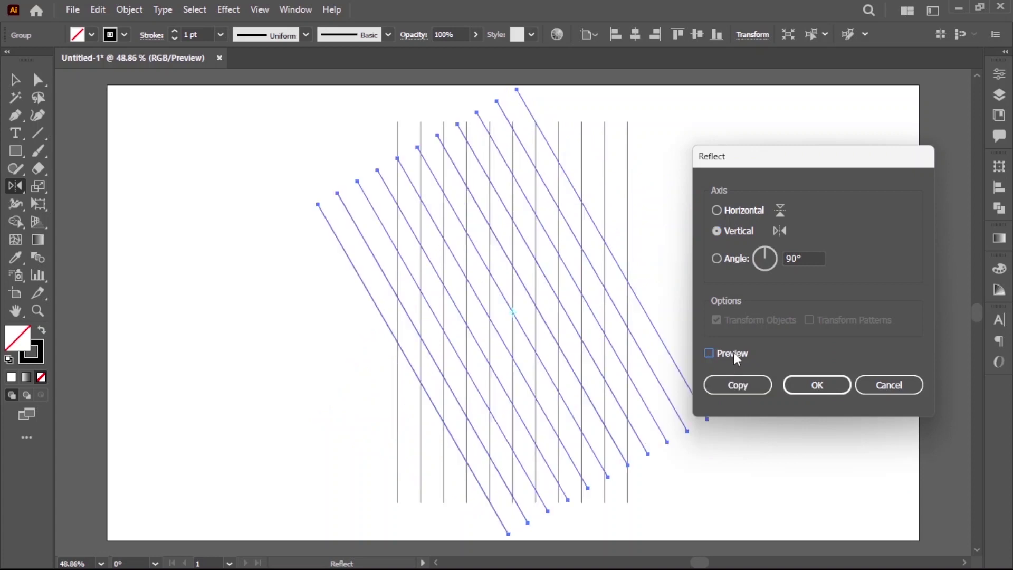
{"action": "left_click", "coordinate": [735, 354]}
{"action": "left_click", "coordinate": [737, 385]}
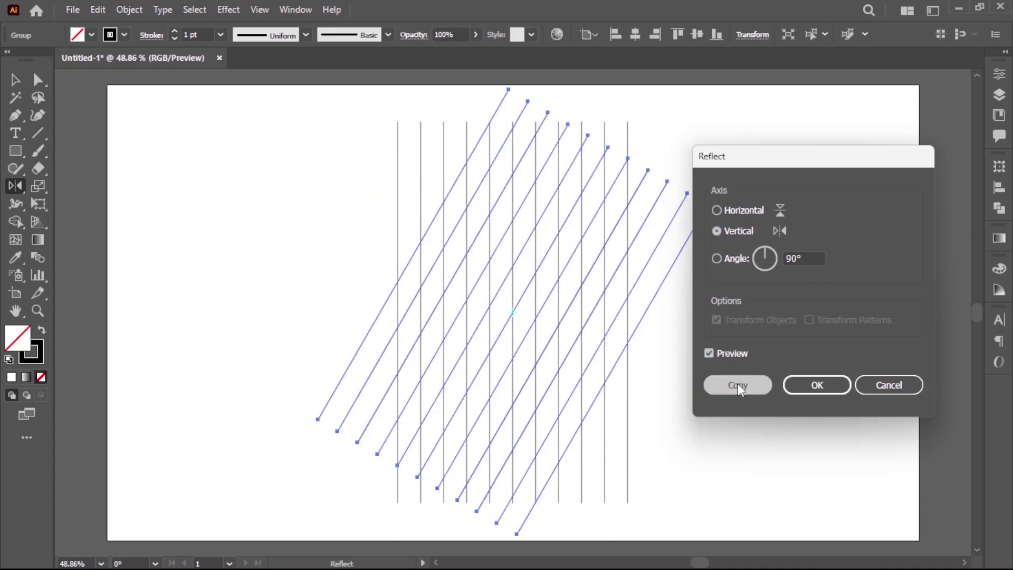
{"action": "key", "text": "v"}
{"action": "left_click", "coordinate": [221, 280]}
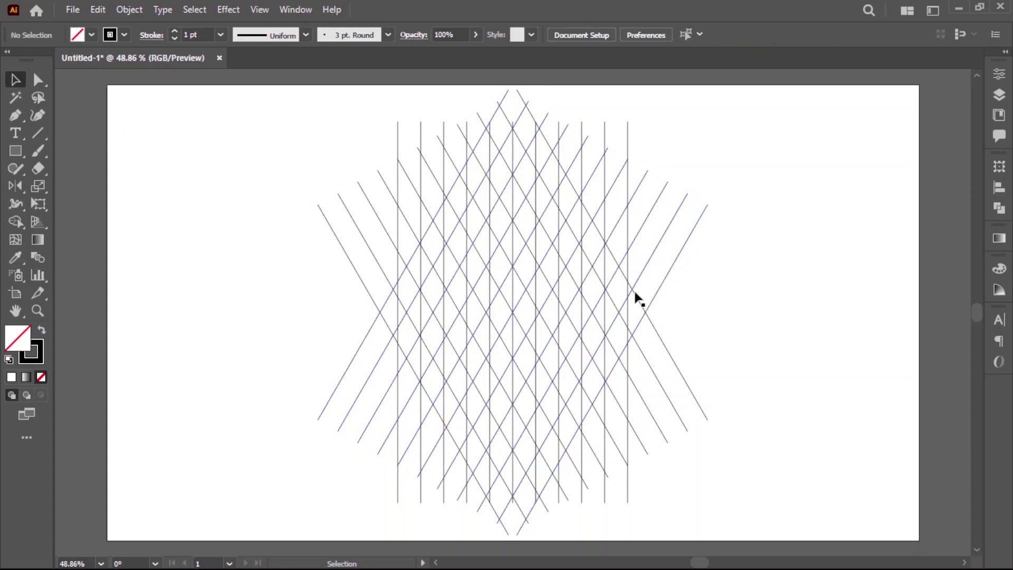
Set the original vertical line group's rotation angle to 180° to complete the isometric grid.
{"action": "left_click", "coordinate": [629, 136]}
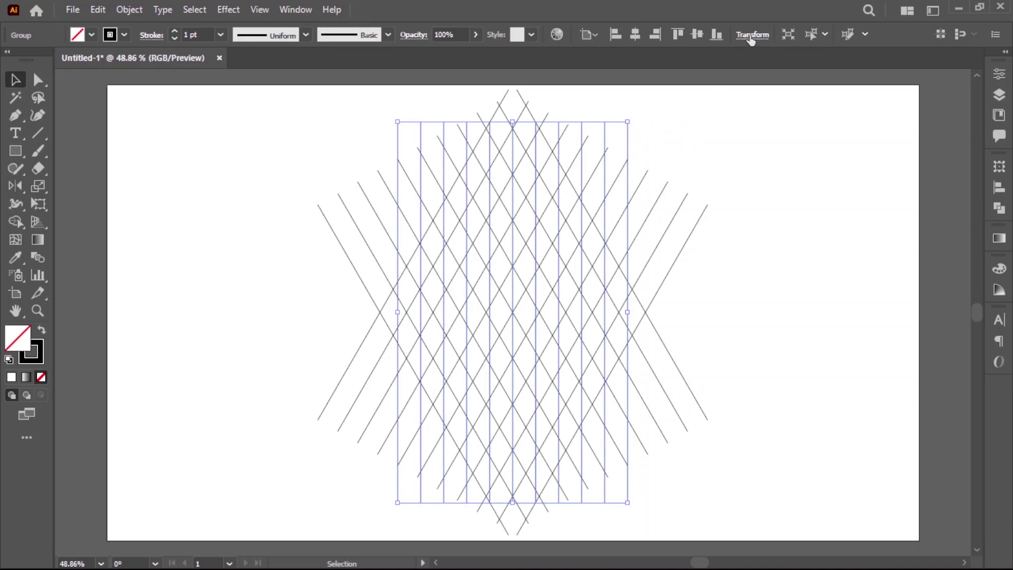
{"action": "left_click", "coordinate": [753, 34]}
{"action": "left_click", "coordinate": [659, 97]}
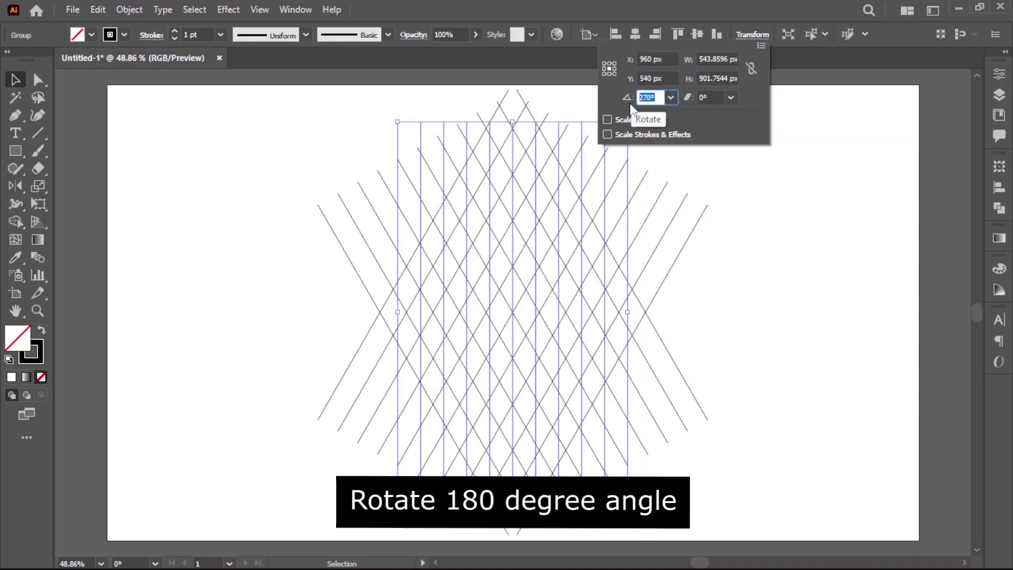
{"action": "type", "text": "180"}
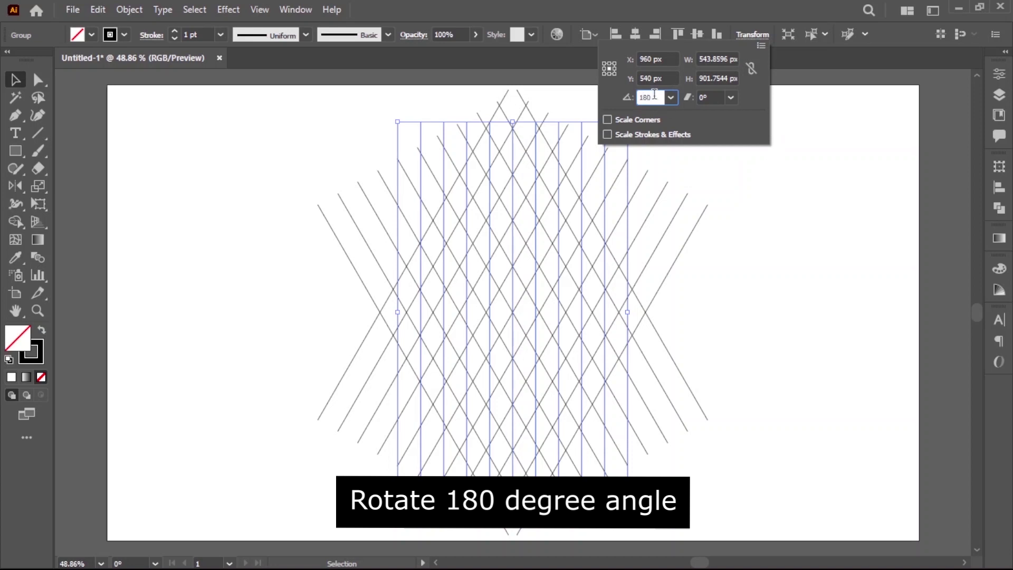
{"action": "key", "text": "Return"}
{"action": "left_click", "coordinate": [780, 217]}
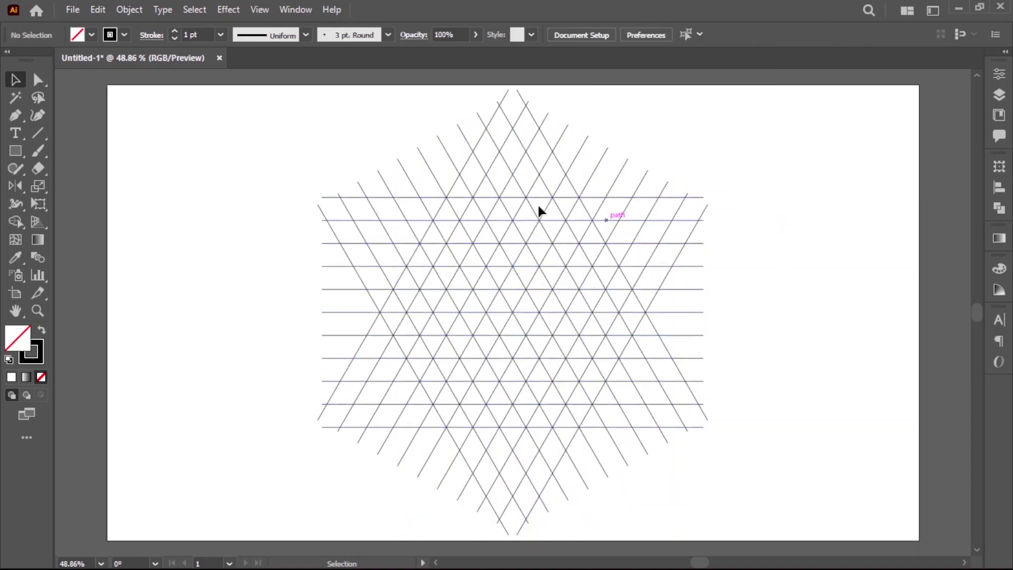
Select the whole line grid and, with Shape Builder active, set the stroke to None and the fill to Black.
{"action": "left_click_drag", "start_coordinate": [321, 138], "coordinate": [631, 373]}
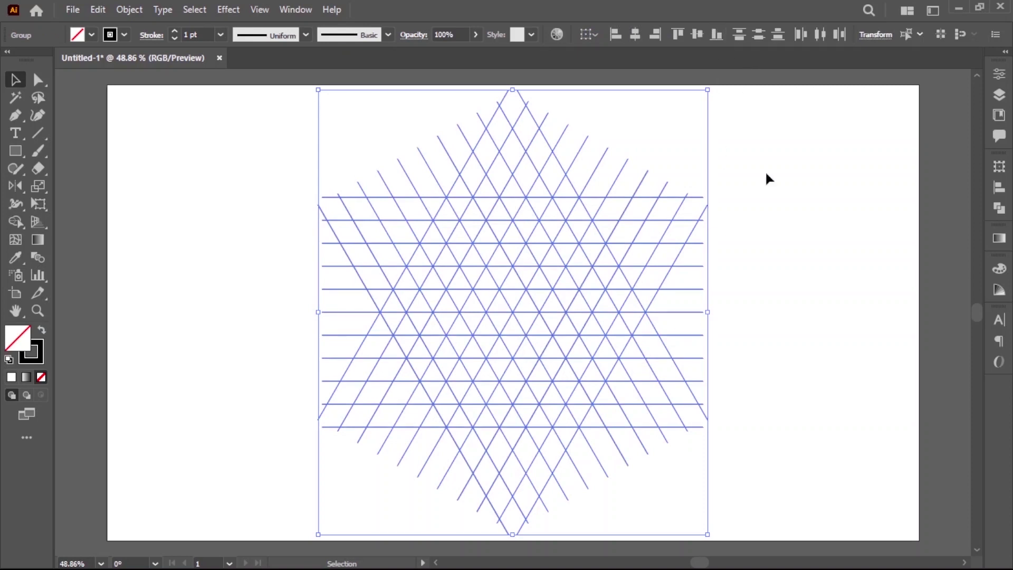
{"action": "left_click", "coordinate": [389, 306]}
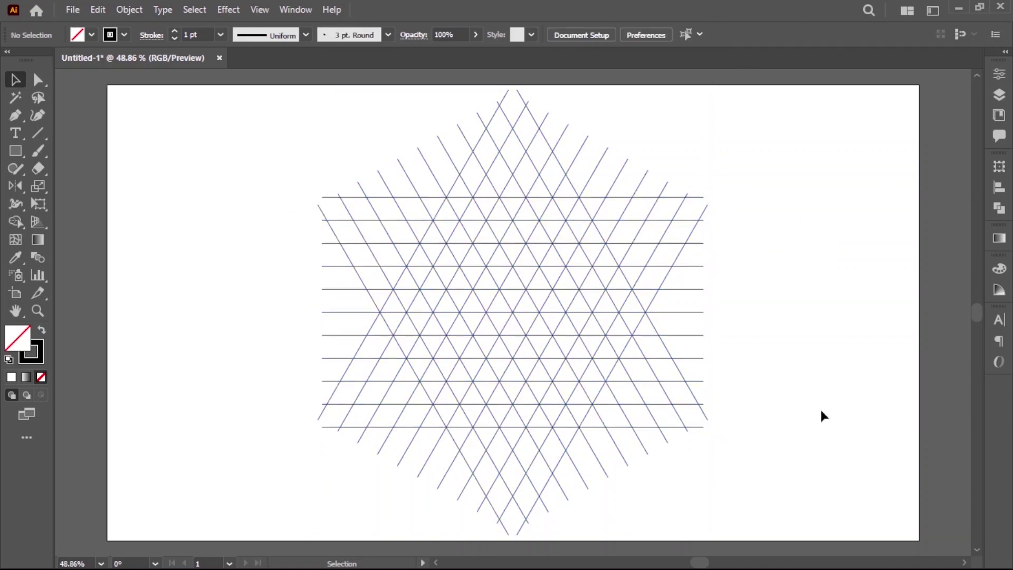
{"action": "left_click_drag", "start_coordinate": [307, 149], "coordinate": [799, 490]}
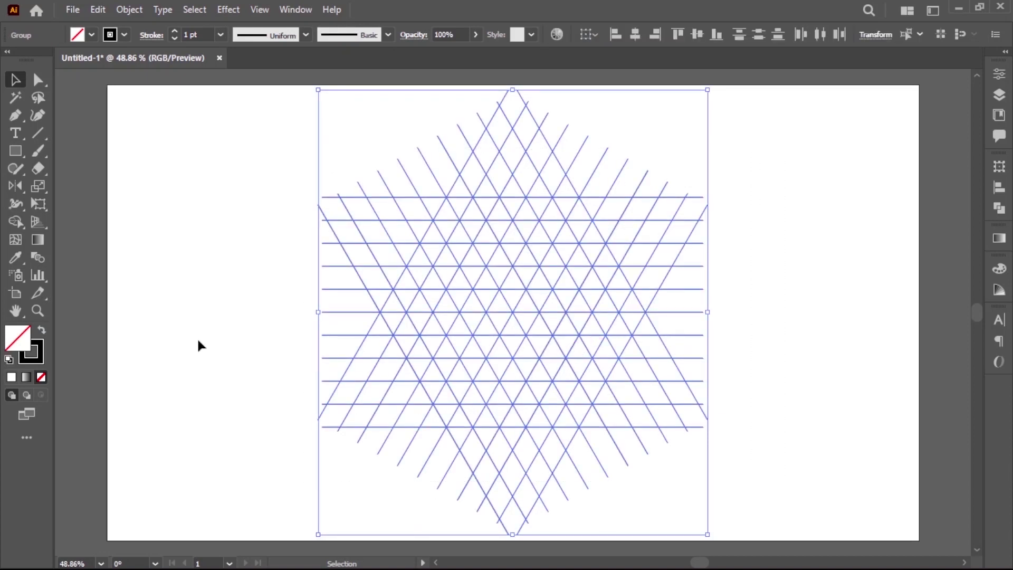
{"action": "left_click", "coordinate": [15, 221]}
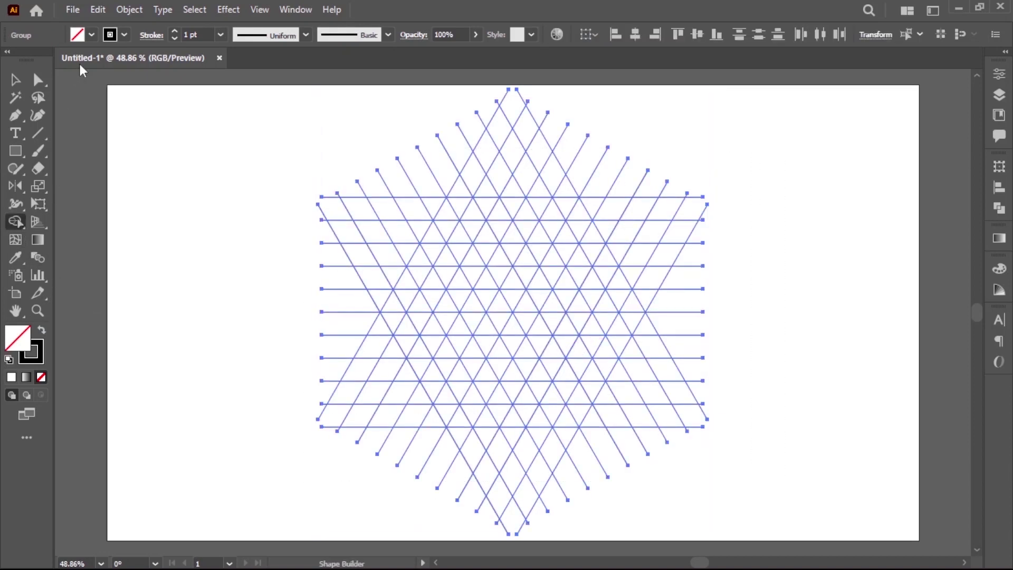
{"action": "left_click", "coordinate": [119, 40]}
{"action": "left_click", "coordinate": [10, 60]}
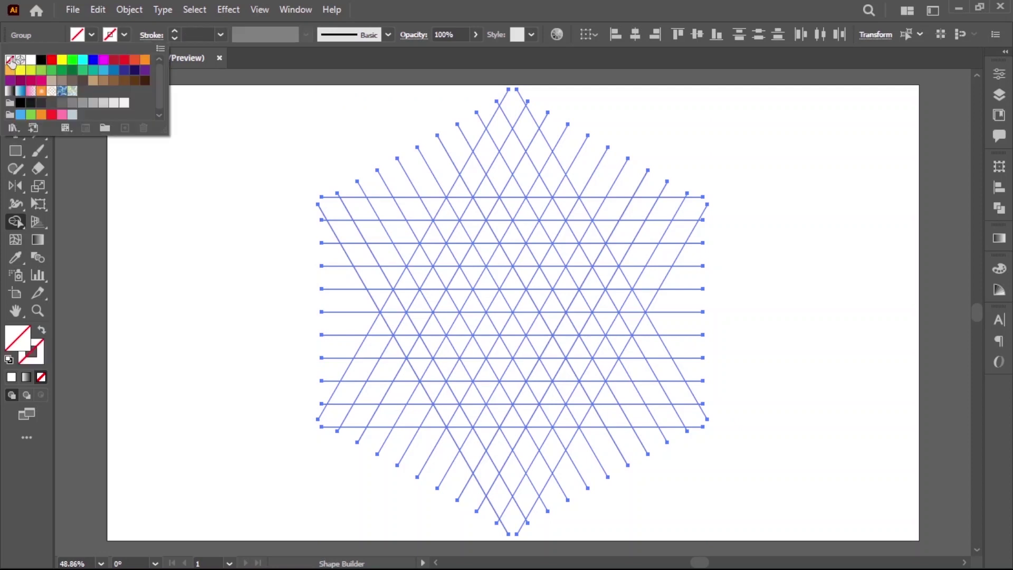
{"action": "left_click", "coordinate": [91, 35]}
{"action": "left_click", "coordinate": [92, 36]}
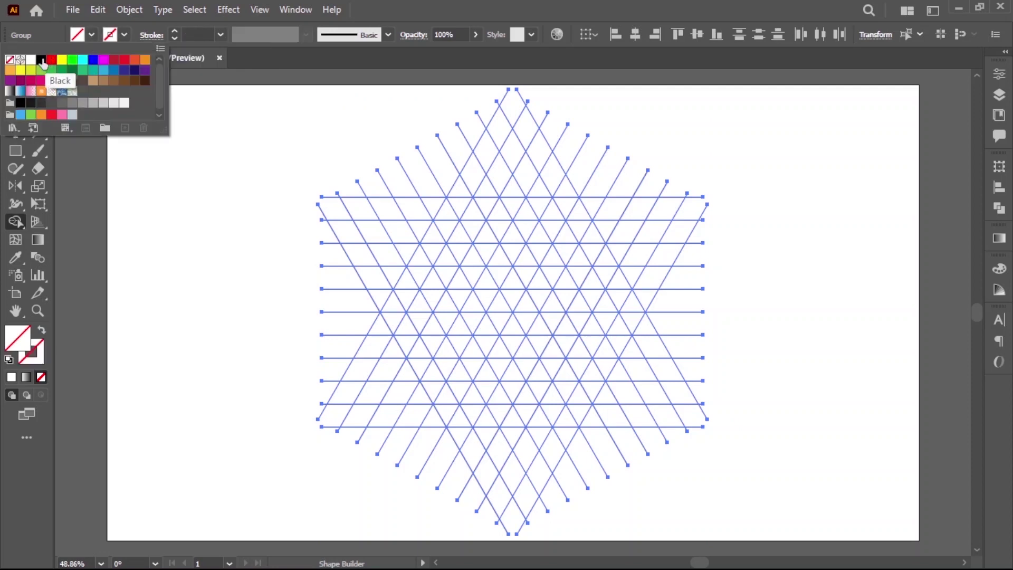
{"action": "left_click", "coordinate": [42, 60]}
{"action": "key", "text": "Escape"}
Merge grid cells with Shape Builder into a black zigzag S shape and an adjoining angular M shape, together forming a triangular logo.
{"action": "mouse_move", "coordinate": [511, 186]}
{"action": "left_mouse_down"}
{"action": "mouse_move", "coordinate": [457, 298]}
{"action": "mouse_move", "coordinate": [482, 344]}
{"action": "mouse_move", "coordinate": [446, 403]}
{"action": "mouse_move", "coordinate": [417, 394]}
{"action": "mouse_move", "coordinate": [407, 369]}
{"action": "mouse_move", "coordinate": [430, 331]}
{"action": "left_mouse_up"}
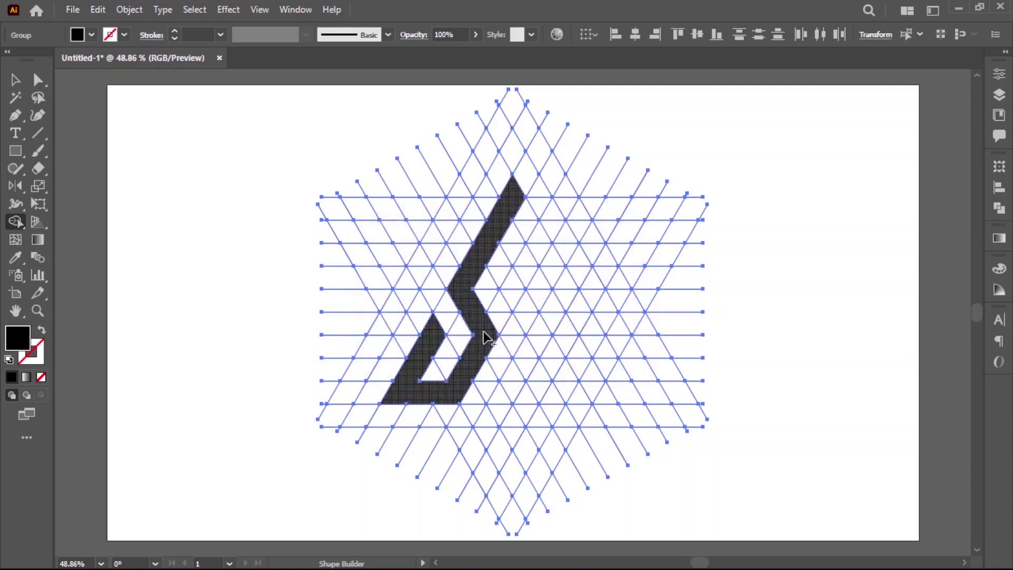
{"action": "mouse_move", "coordinate": [518, 205]}
{"action": "left_mouse_down"}
{"action": "mouse_move", "coordinate": [542, 246]}
{"action": "mouse_move", "coordinate": [513, 301]}
{"action": "left_mouse_up"}
{"action": "left_click_drag", "start_coordinate": [567, 280], "coordinate": [501, 398]}
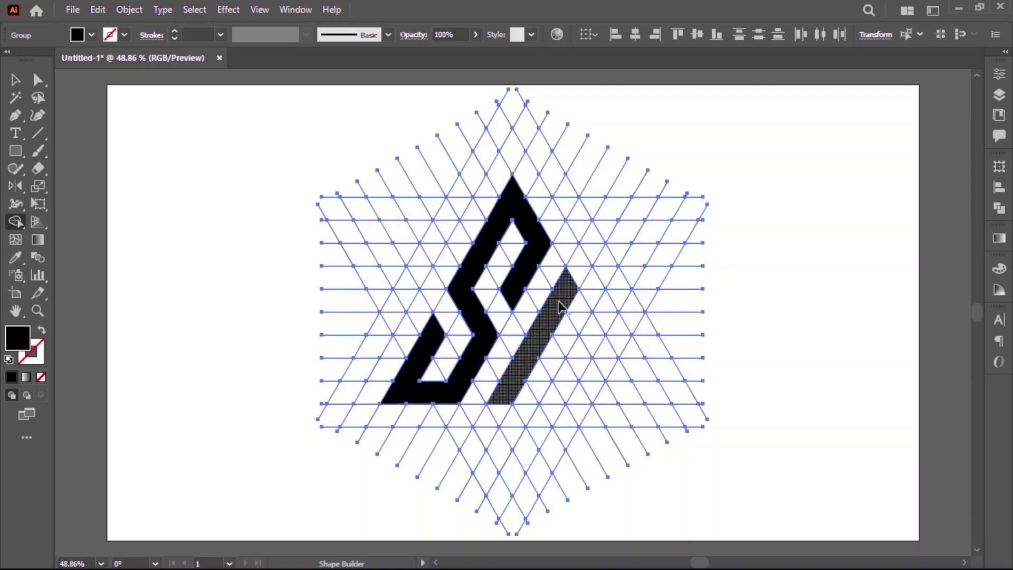
{"action": "left_click_drag", "start_coordinate": [551, 397], "coordinate": [553, 398]}
{"action": "left_click_drag", "start_coordinate": [602, 344], "coordinate": [625, 390]}
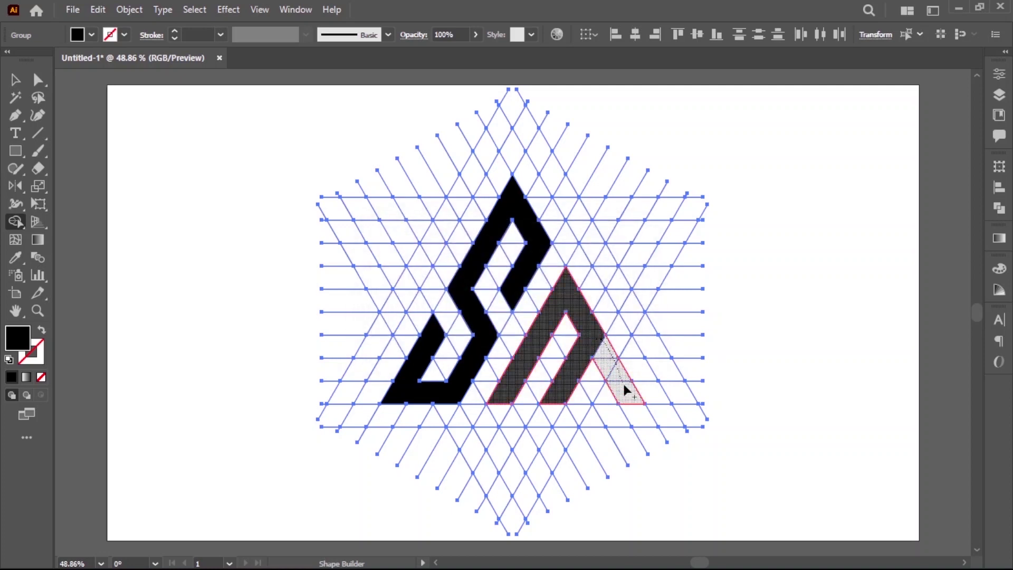
{"action": "left_click_drag", "start_coordinate": [616, 442], "coordinate": [618, 444]}
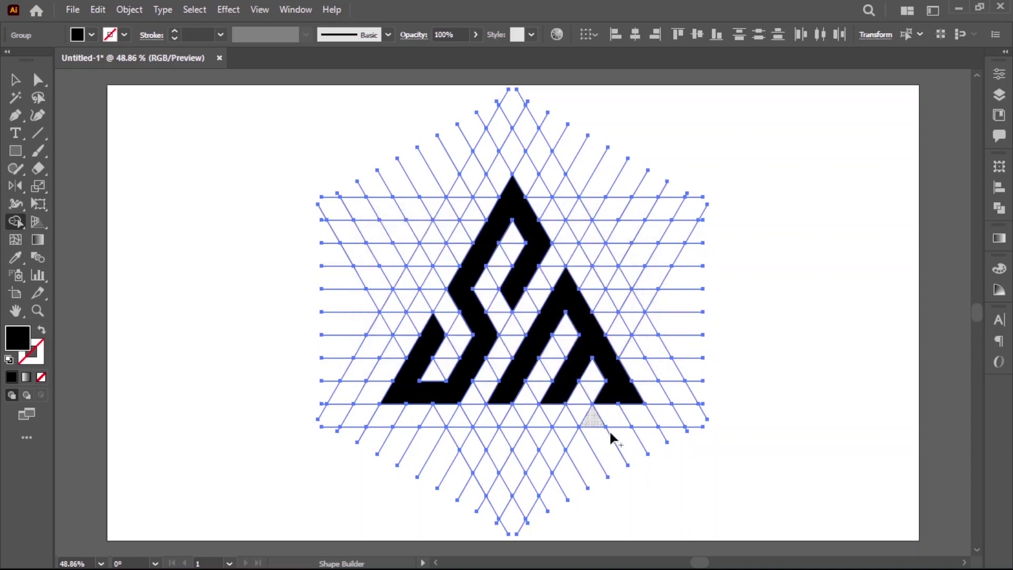
{"action": "left_click", "coordinate": [16, 80]}
{"action": "left_click", "coordinate": [130, 224]}
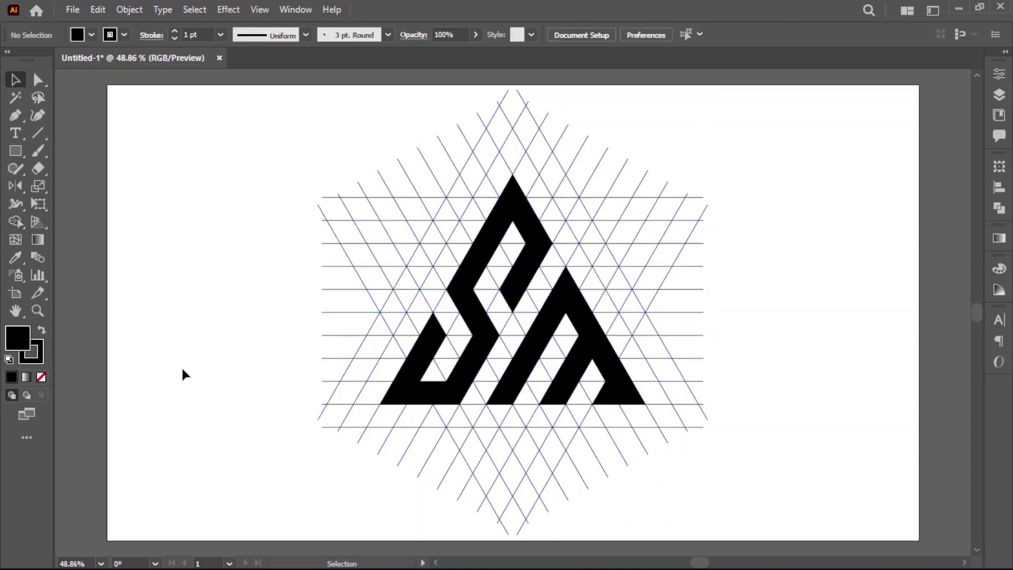
Ungroup the grid artwork and cut the black S and M shapes to the clipboard.
{"action": "left_click", "coordinate": [548, 331]}
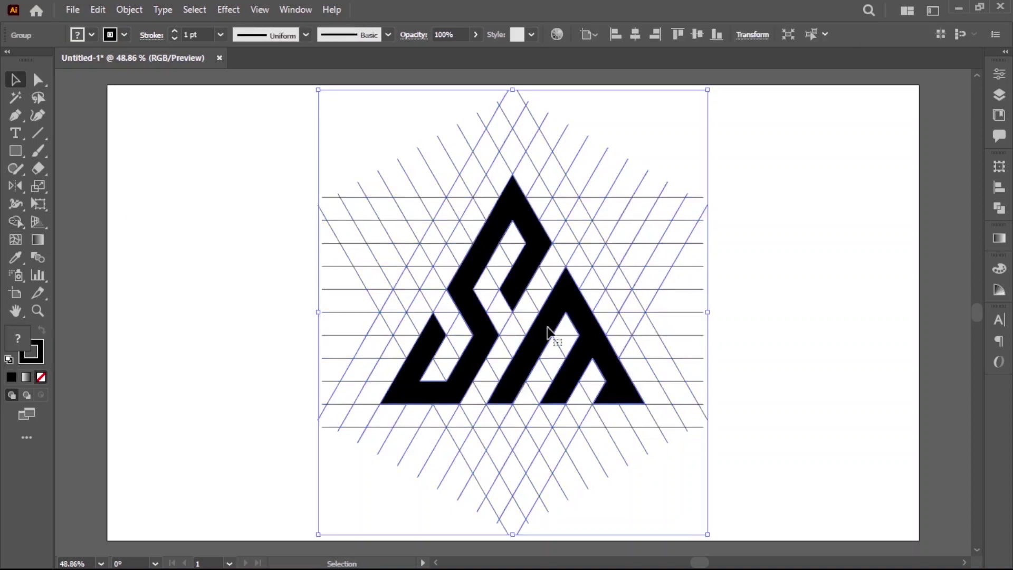
{"action": "right_click", "coordinate": [548, 330]}
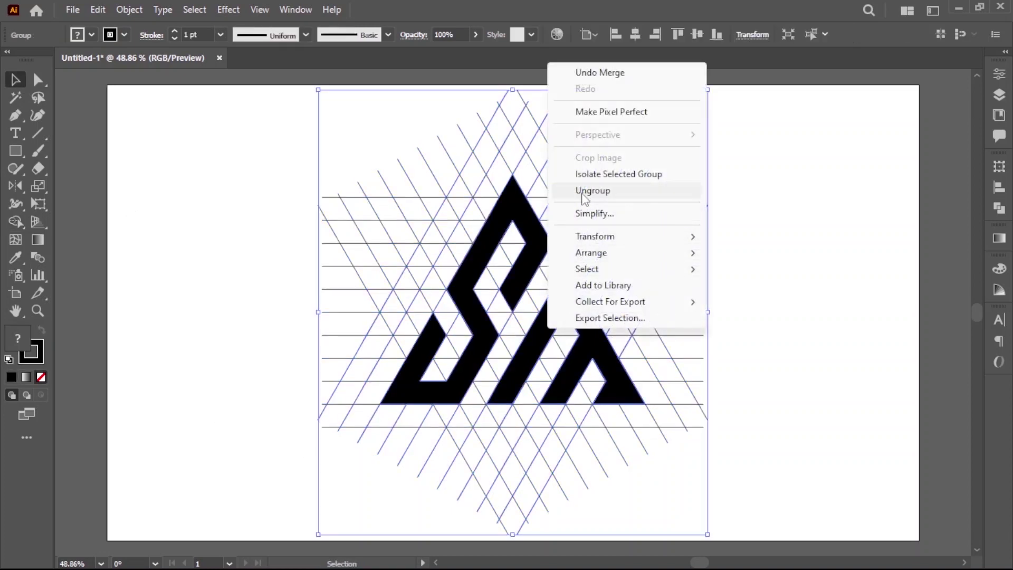
{"action": "left_click", "coordinate": [565, 191]}
{"action": "left_click", "coordinate": [768, 286]}
{"action": "left_click", "coordinate": [584, 323]}
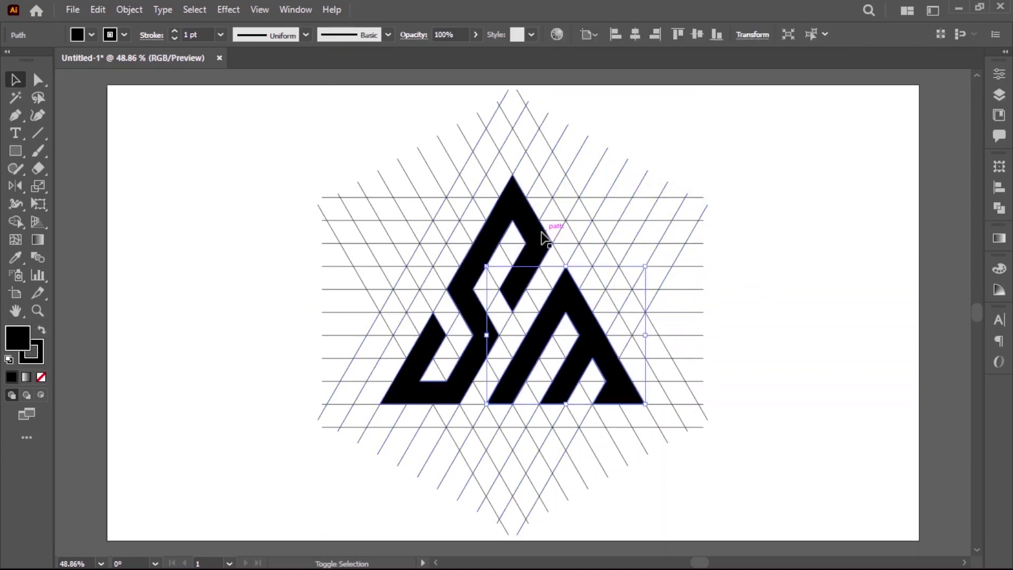
{"action": "left_click", "coordinate": [539, 237], "text": "shift"}
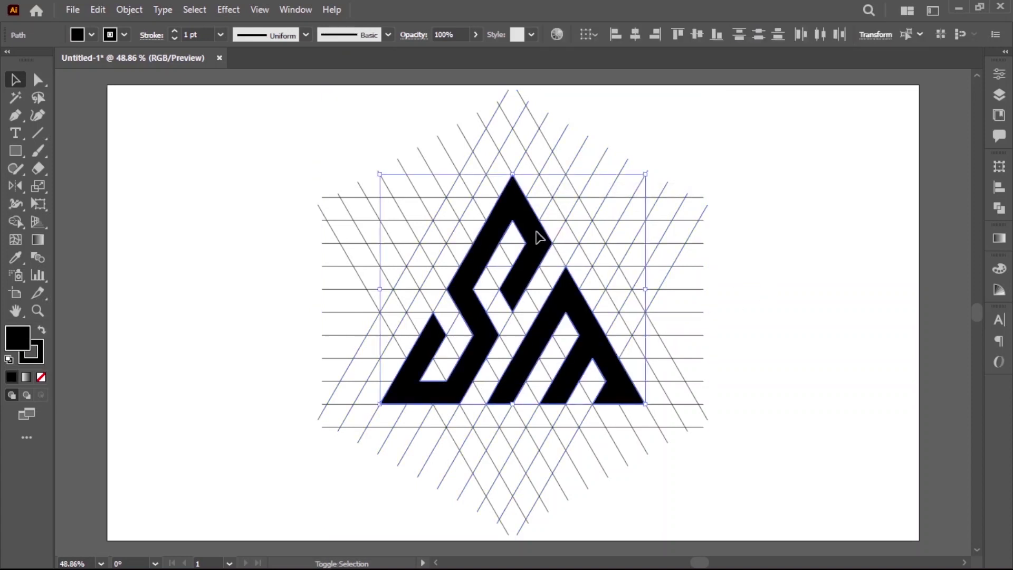
{"action": "left_click", "coordinate": [99, 11]}
{"action": "left_click", "coordinate": [119, 64]}
Delete all remaining grid lines and paste the cut S and M shapes onto the empty artboard.
{"action": "key", "text": "BackSpace"}
{"action": "left_click_drag", "start_coordinate": [278, 163], "coordinate": [869, 525]}
{"action": "key", "text": "BackSpace"}
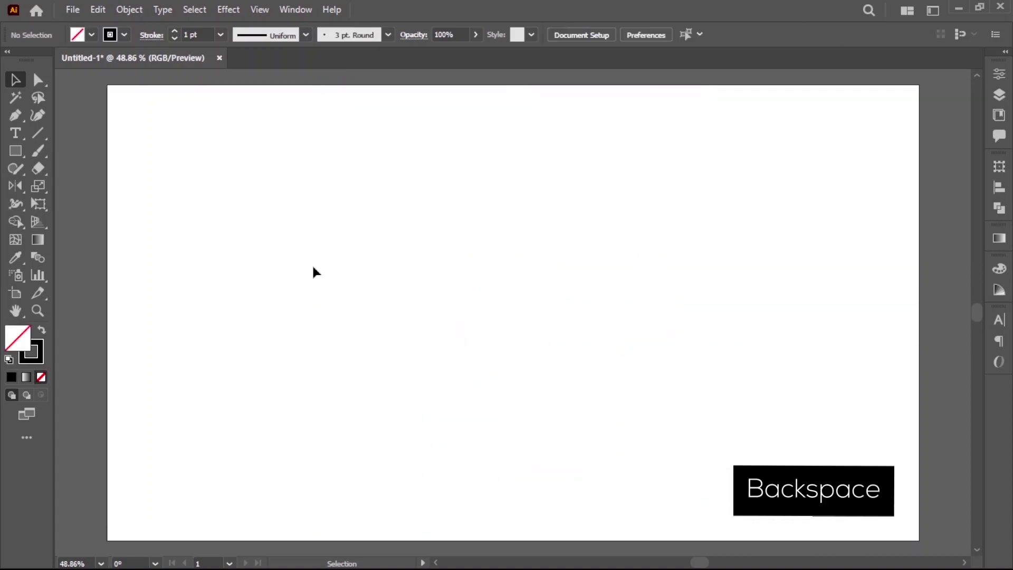
{"action": "left_click", "coordinate": [98, 9]}
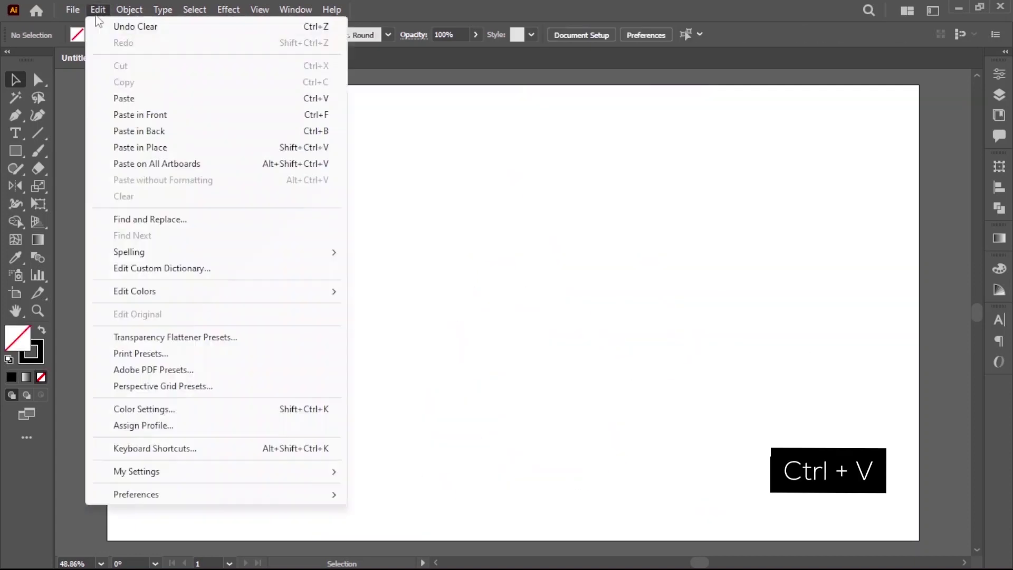
{"action": "left_click", "coordinate": [120, 98]}
{"action": "left_click", "coordinate": [683, 330]}
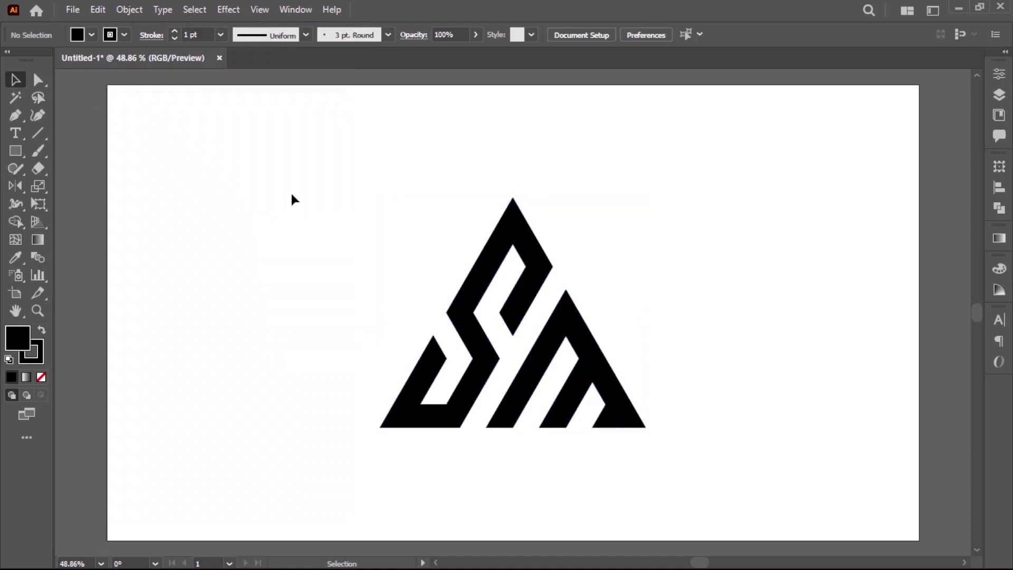
Set the stroke of both logo shapes to None.
{"action": "left_click", "coordinate": [561, 318]}
{"action": "left_click_drag", "start_coordinate": [366, 221], "coordinate": [852, 438]}
{"action": "left_click", "coordinate": [124, 35]}
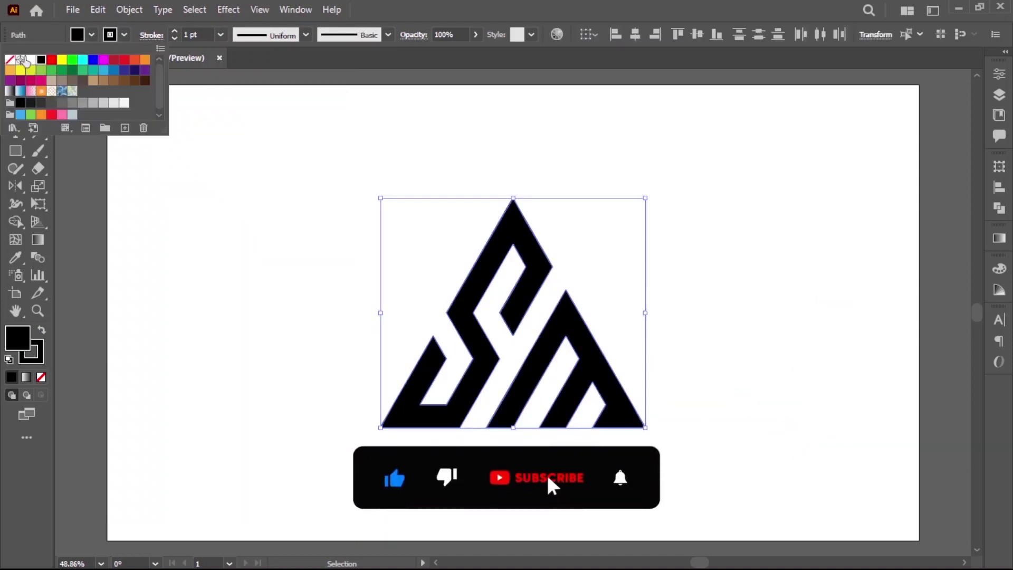
{"action": "left_click", "coordinate": [9, 59]}
{"action": "left_click", "coordinate": [217, 317]}
{"action": "left_click", "coordinate": [221, 299]}
Copy the complete S and M logo to the clipboard.
{"action": "left_click_drag", "start_coordinate": [378, 186], "coordinate": [457, 251]}
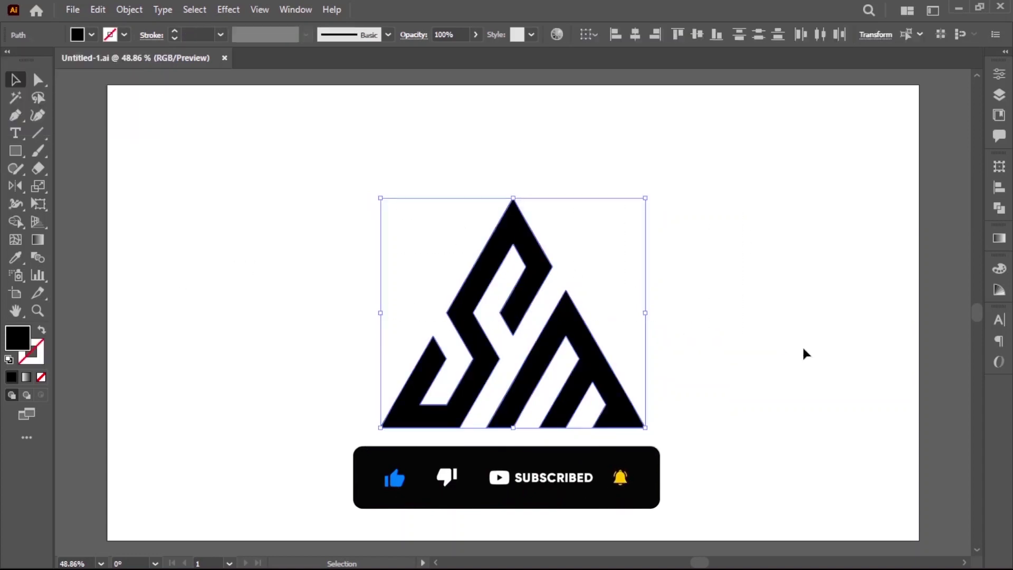
{"action": "left_click", "coordinate": [99, 11]}
{"action": "left_click", "coordinate": [124, 82]}
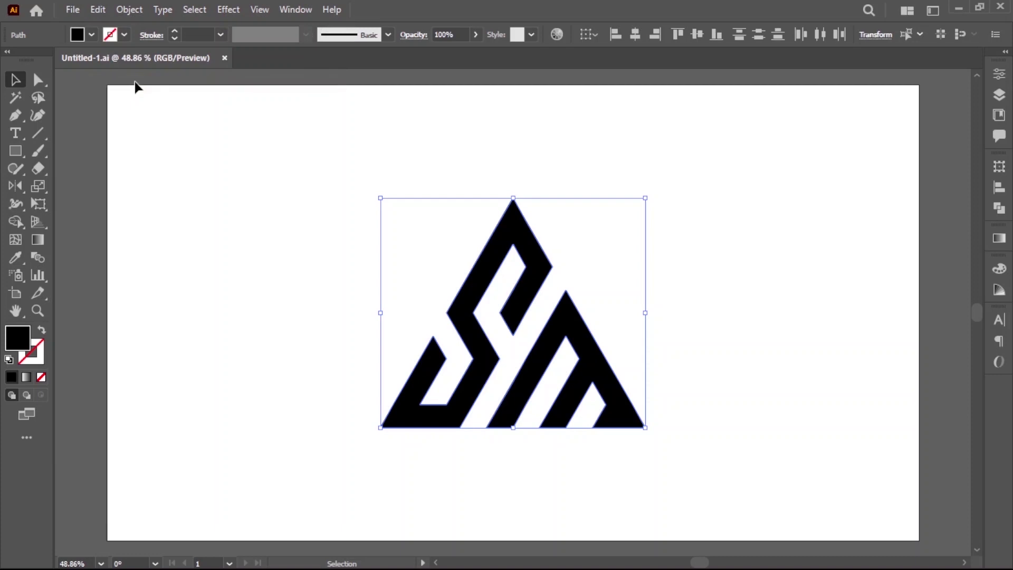
{"action": "left_click", "coordinate": [165, 119]}
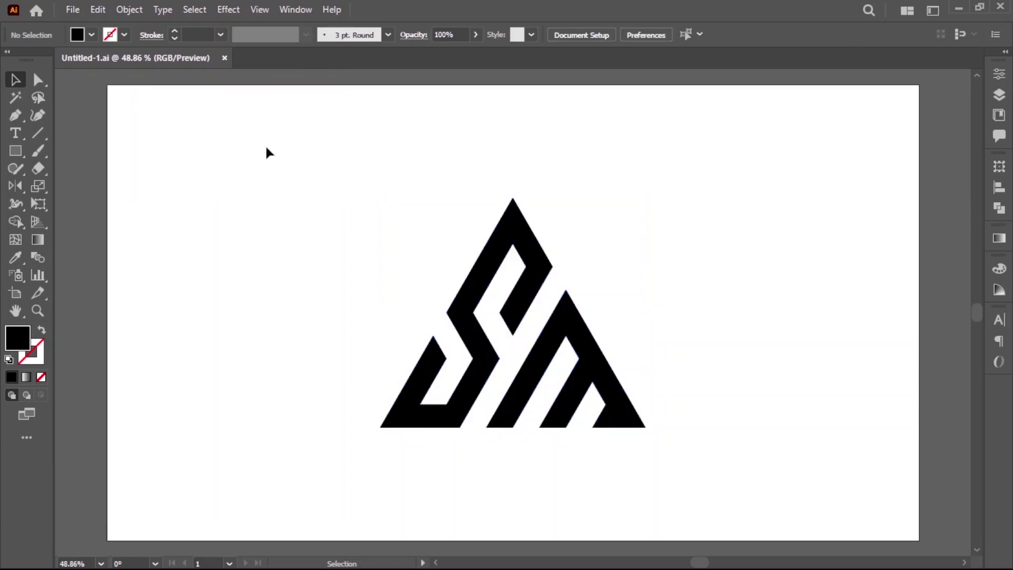
Switch to Photoshop and open the smart object "Place your design here (Double click to edit)" of 5788536.psd.
{"action": "key", "text": "alt+Tab"}
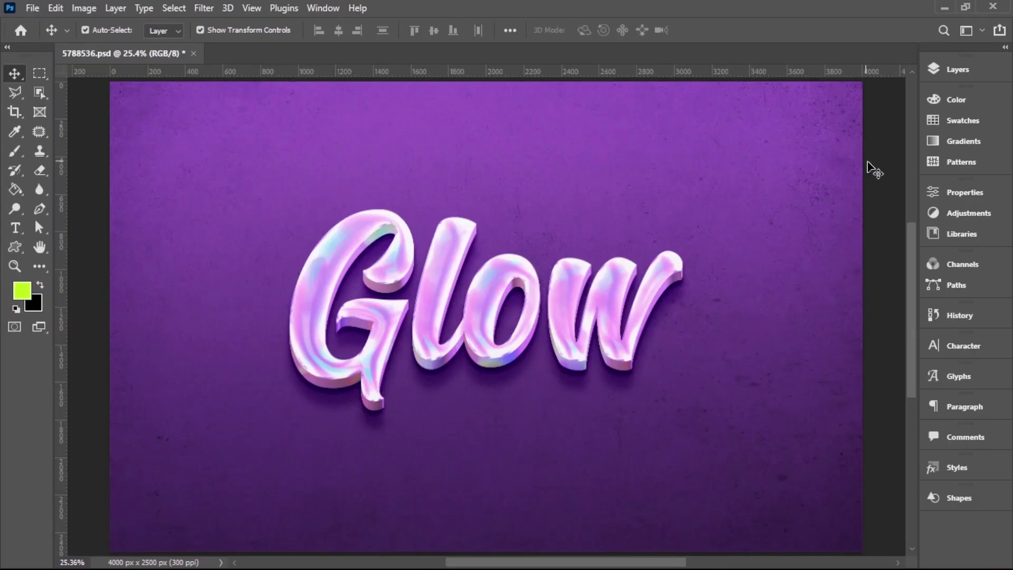
{"action": "left_click", "coordinate": [955, 77]}
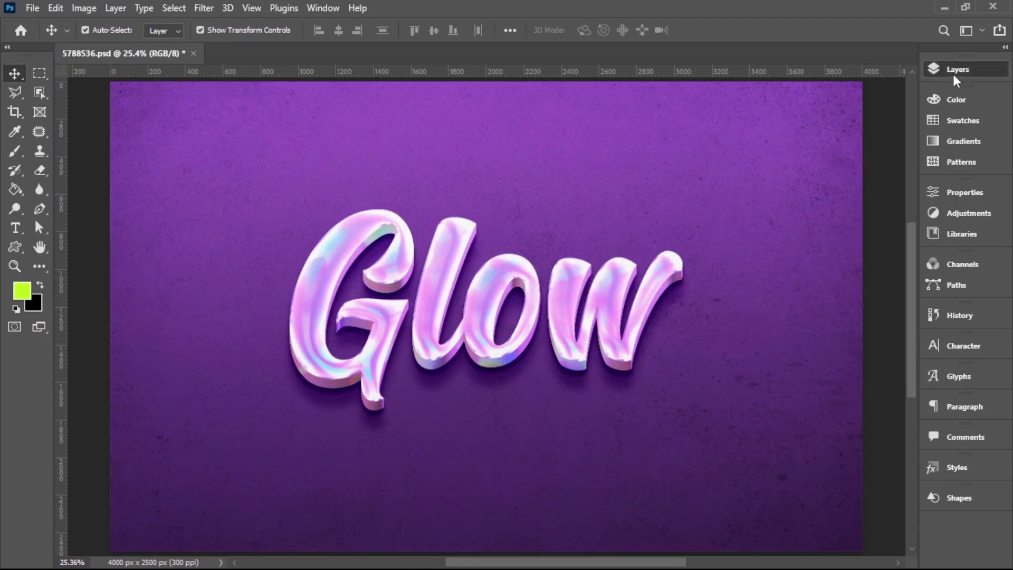
{"action": "double_click", "coordinate": [790, 172]}
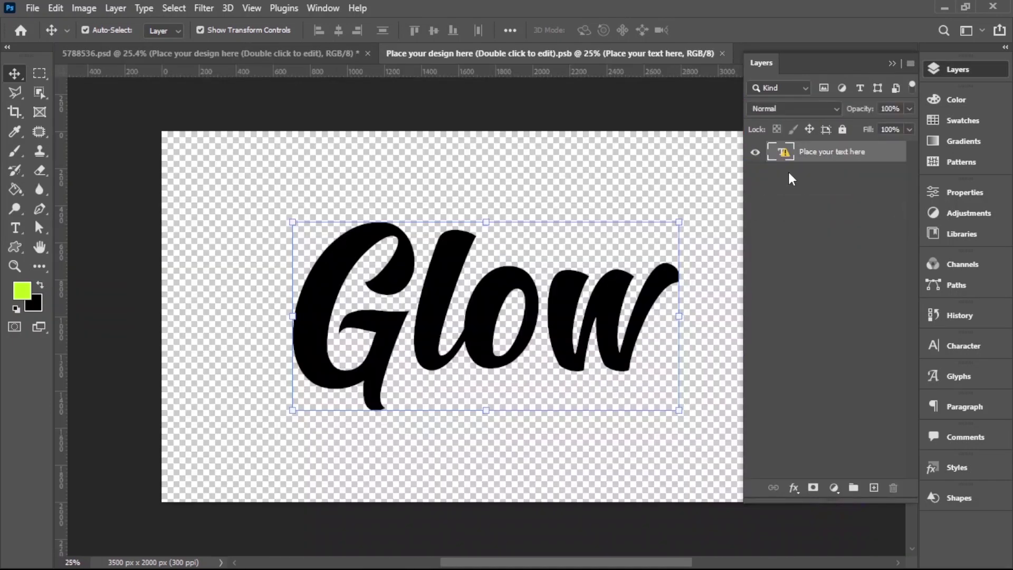
Paste the logo as Pixels into the smart object and scale it about its centre to about 58.68%.
{"action": "left_click", "coordinate": [57, 8]}
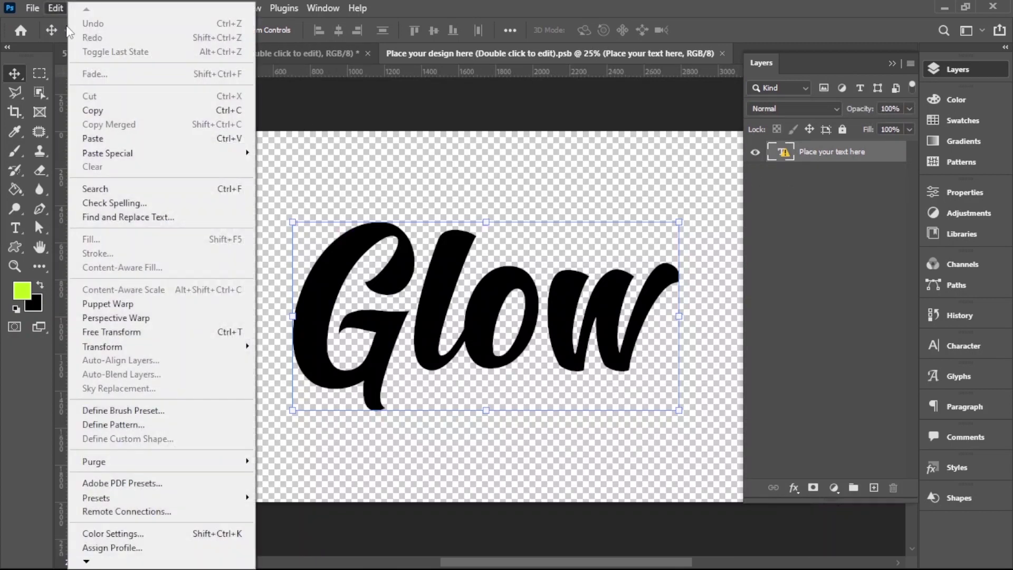
{"action": "left_click", "coordinate": [101, 138]}
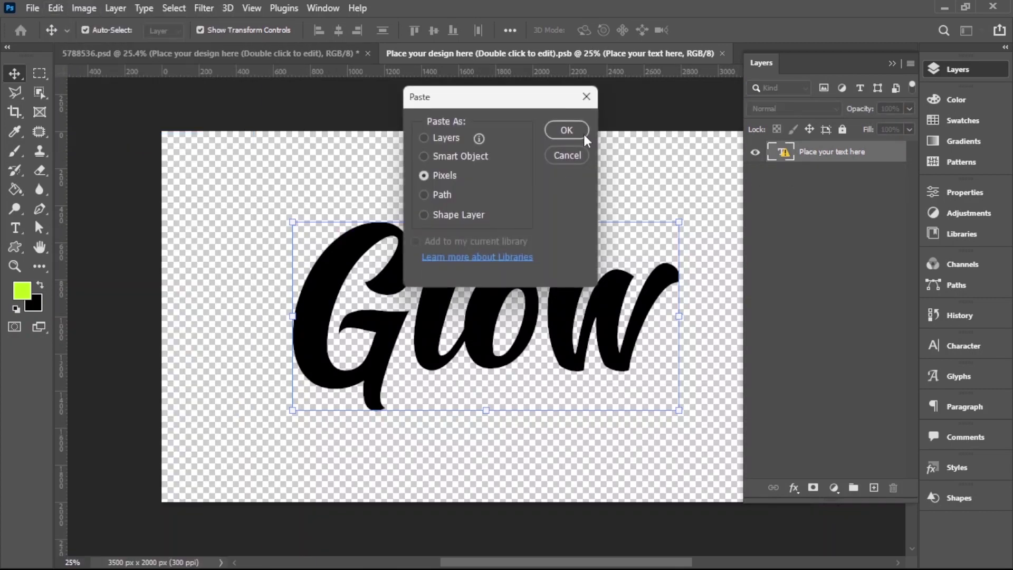
{"action": "left_click", "coordinate": [566, 130]}
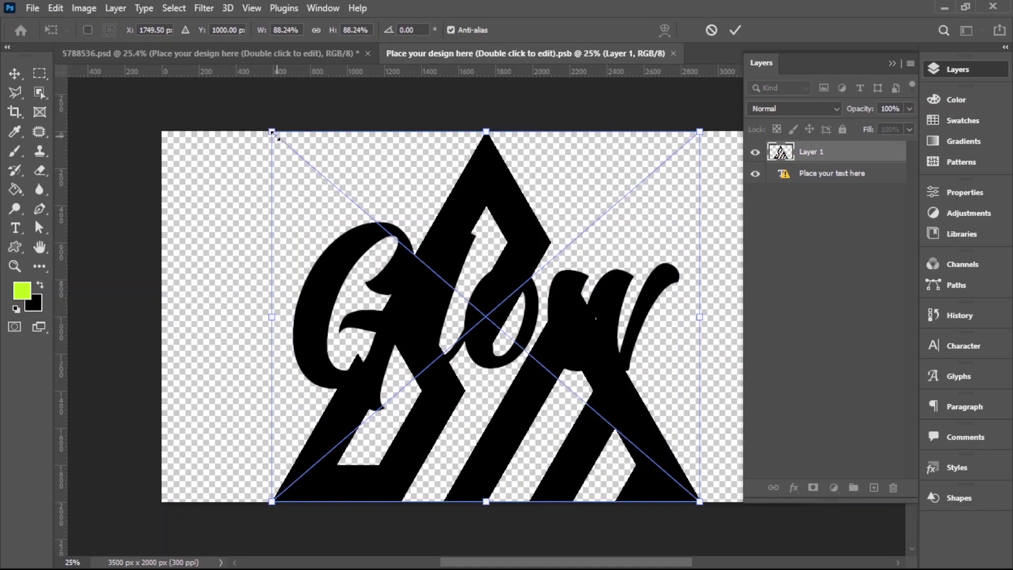
{"action": "left_click_drag", "start_coordinate": [273, 134], "coordinate": [332, 211]}
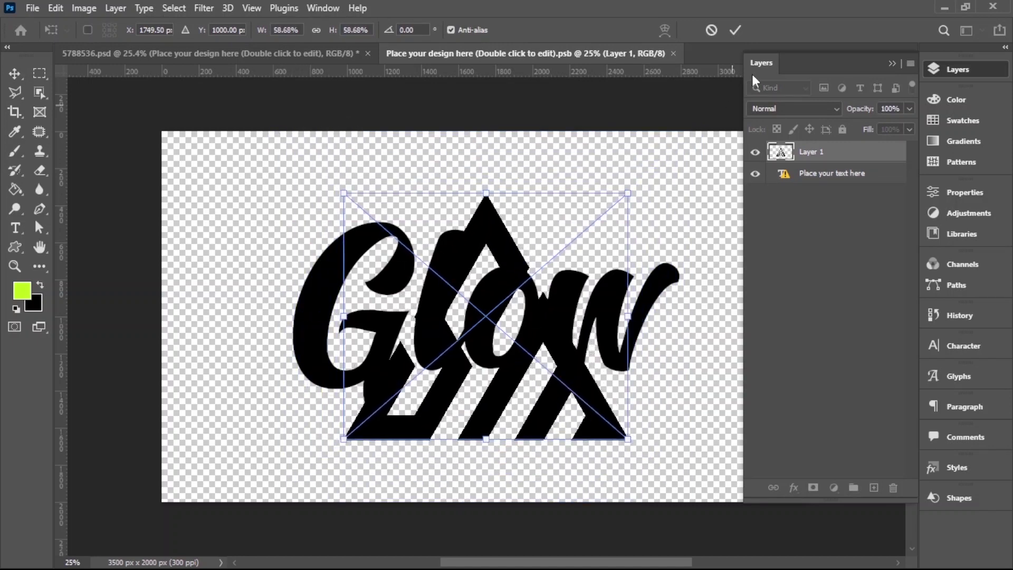
{"action": "left_click", "coordinate": [735, 30]}
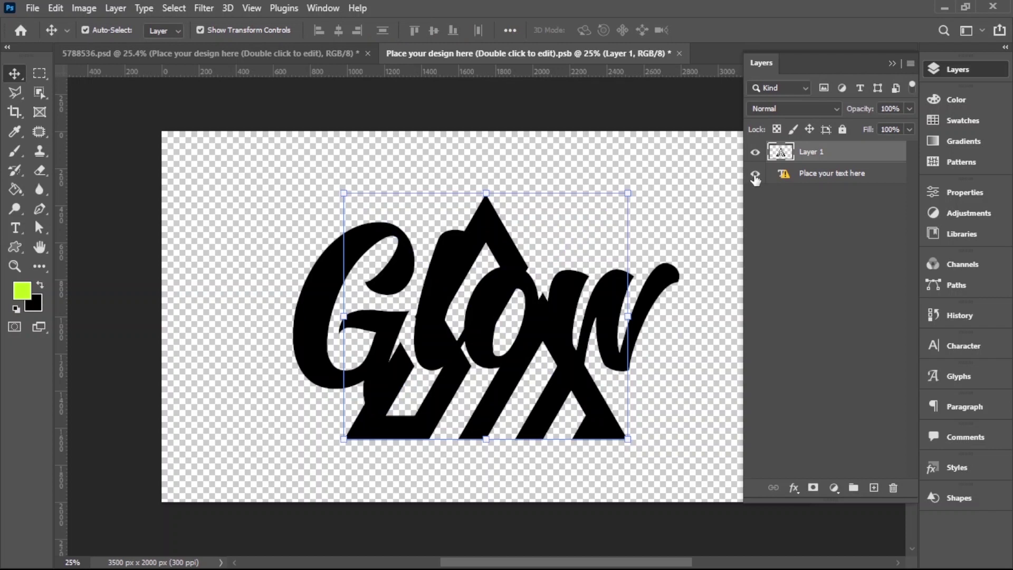
Hide the "Place your text here" layer, then close the smart object document and save its changes.
{"action": "left_click", "coordinate": [755, 174]}
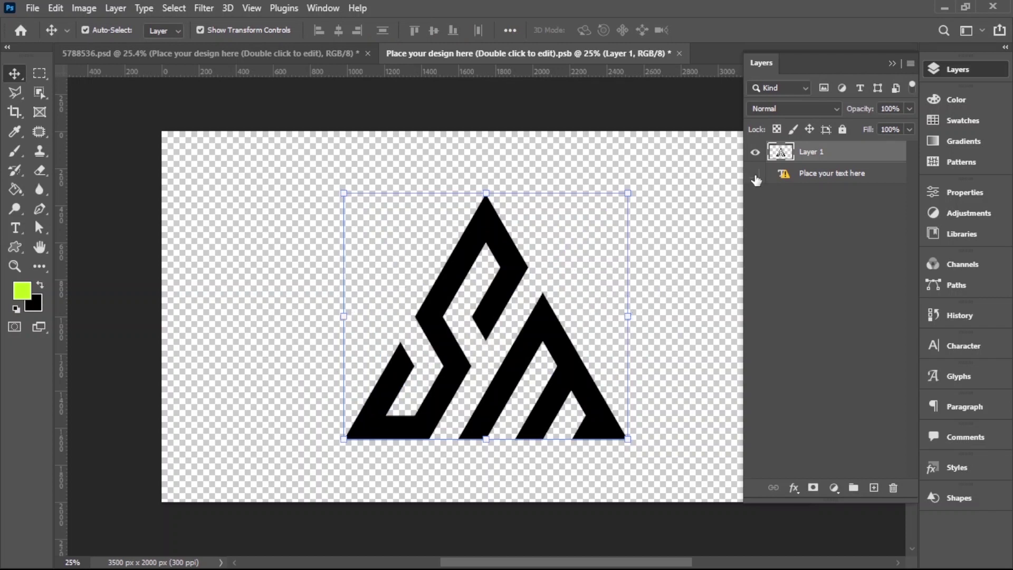
{"action": "left_click", "coordinate": [892, 64]}
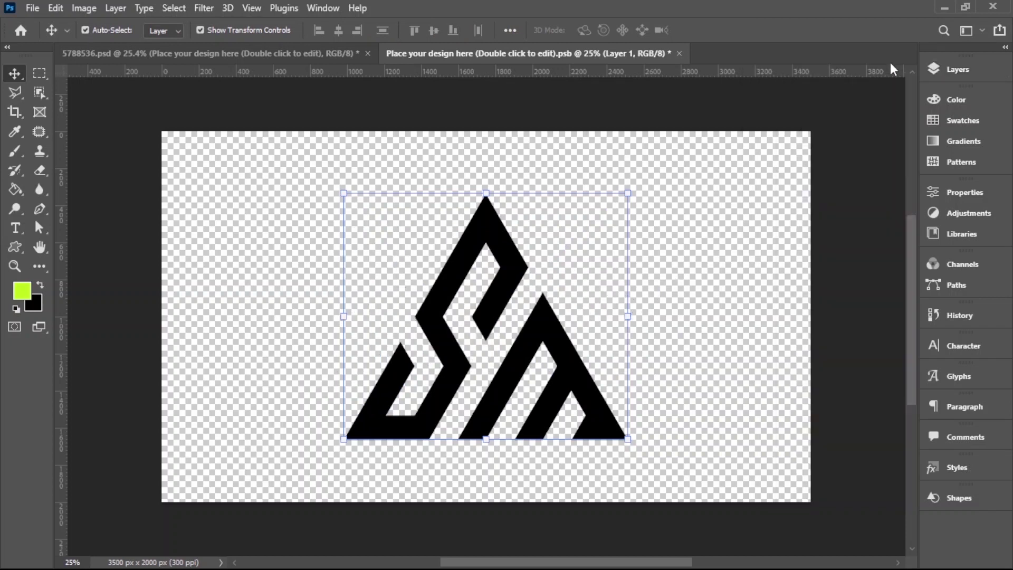
{"action": "left_click", "coordinate": [680, 54]}
{"action": "left_click", "coordinate": [438, 226]}
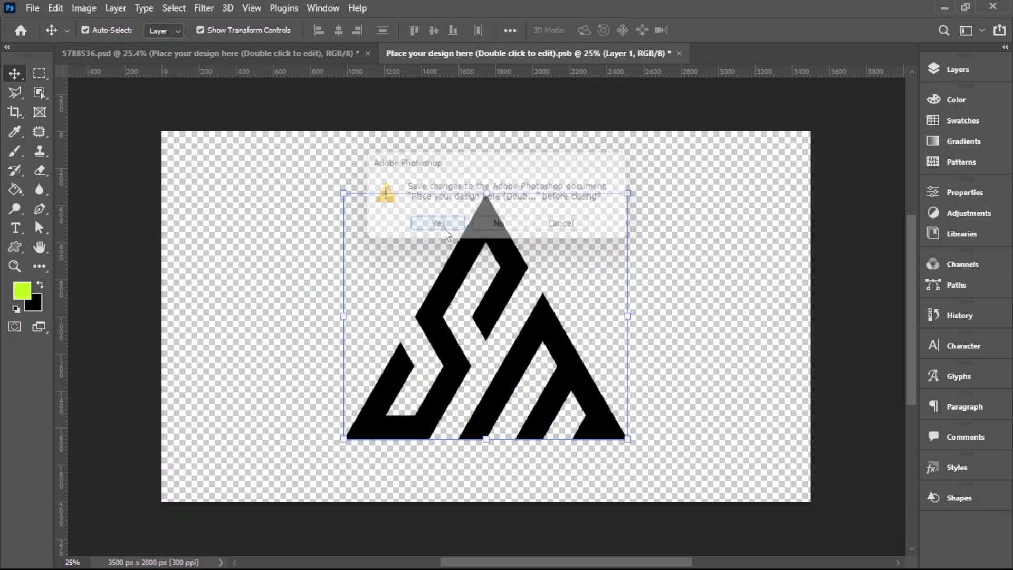